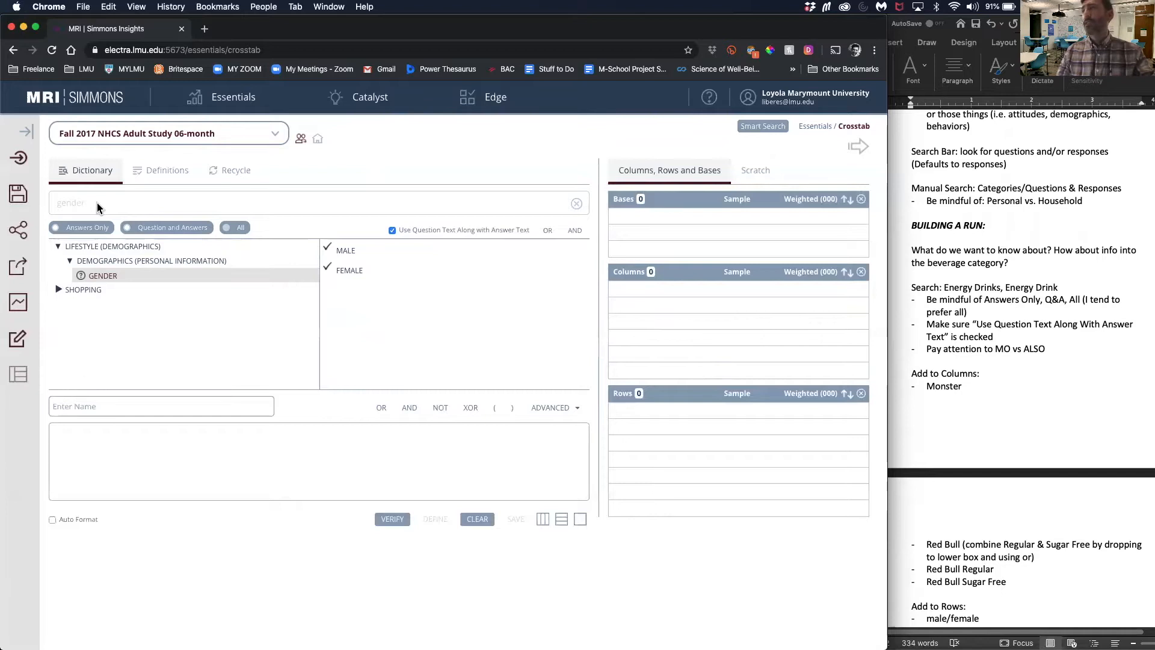
- Limit the dictionary search to answers only and replace the gender search with "energy drink"
left_click(73, 223)
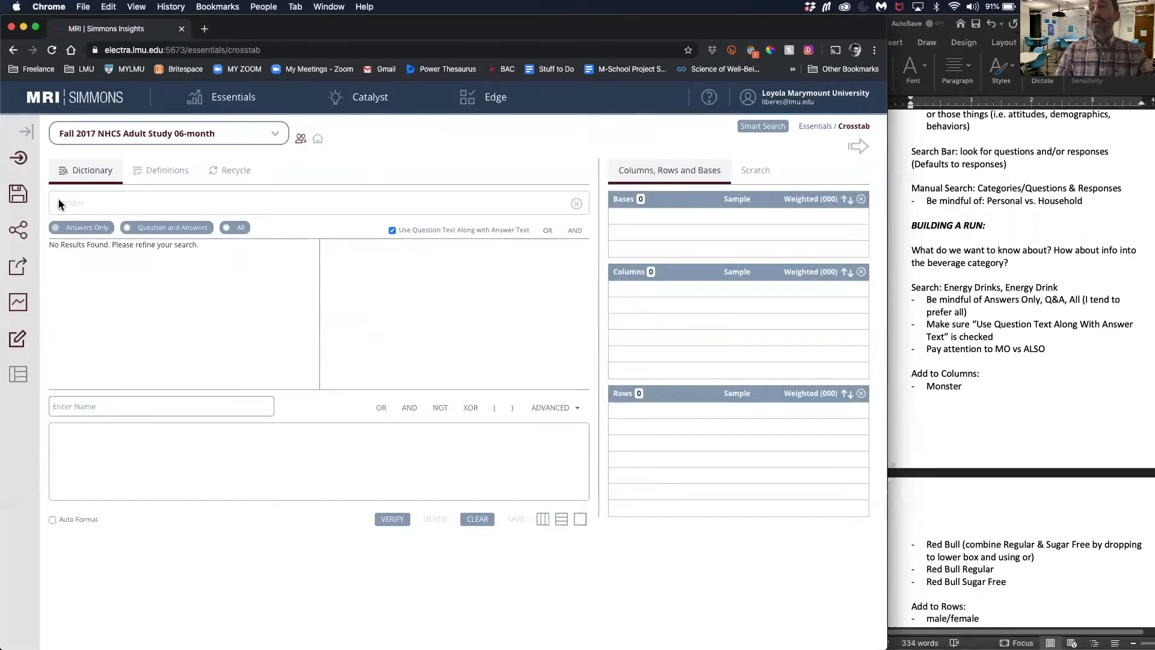
left_click(578, 206)
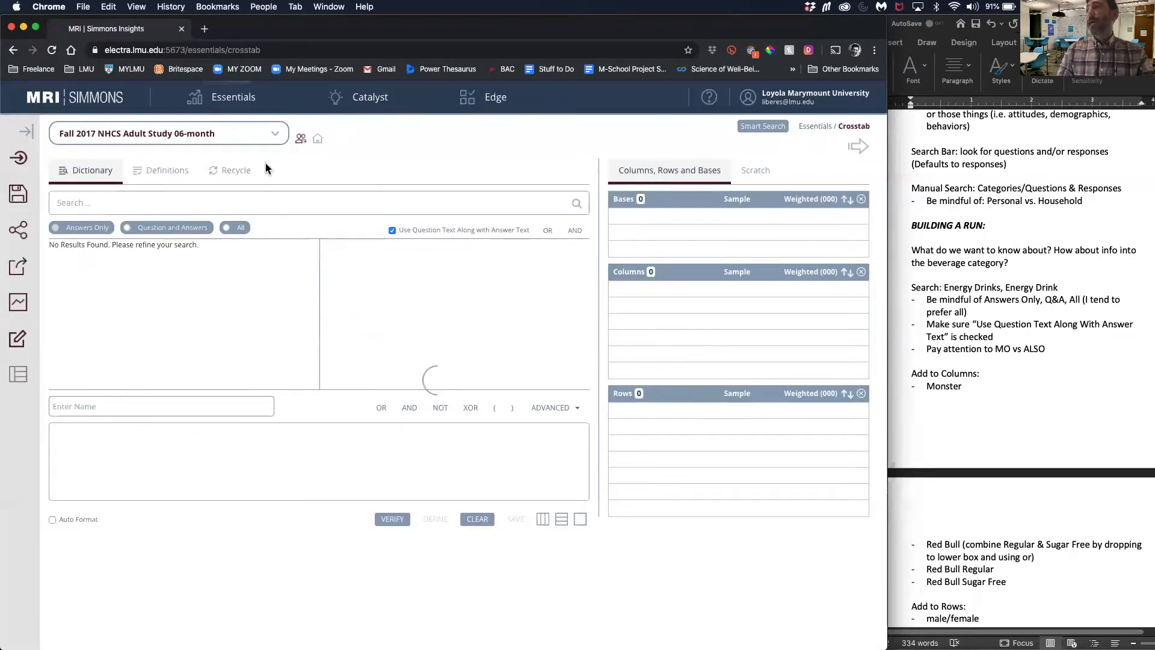
left_click(78, 203)
type("energy drink")
key("Return")
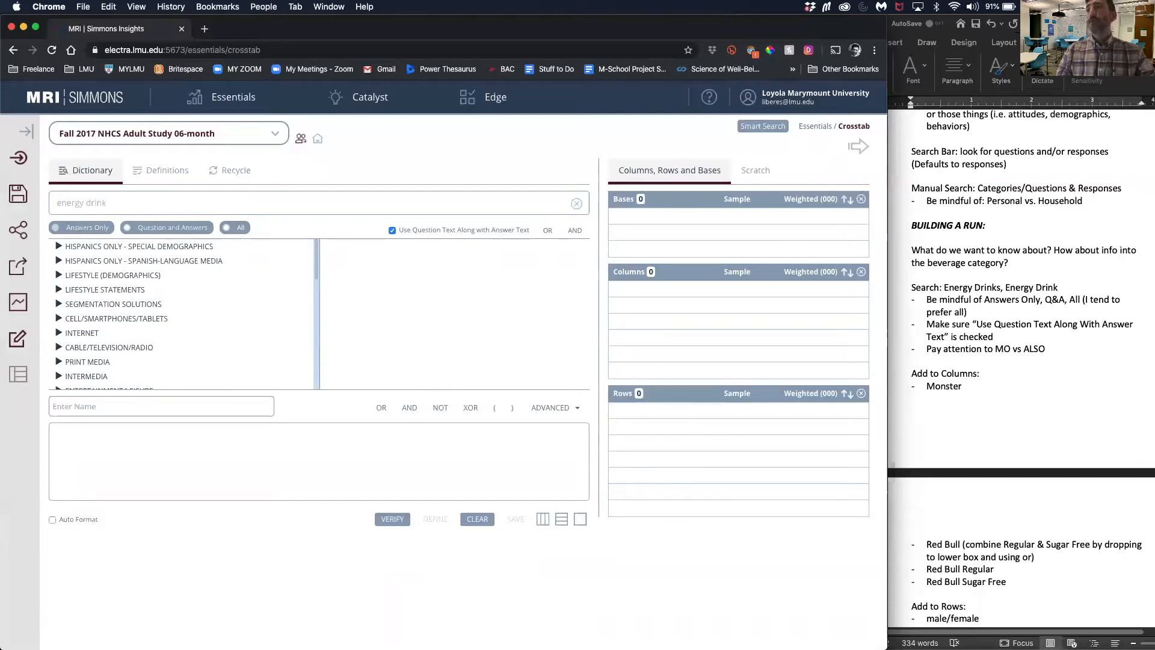
- Expand Beverages - Non-Alcoholic Drinks to Energy Drinks & Shots and view the answers for Forms You Drink
left_click(58, 247)
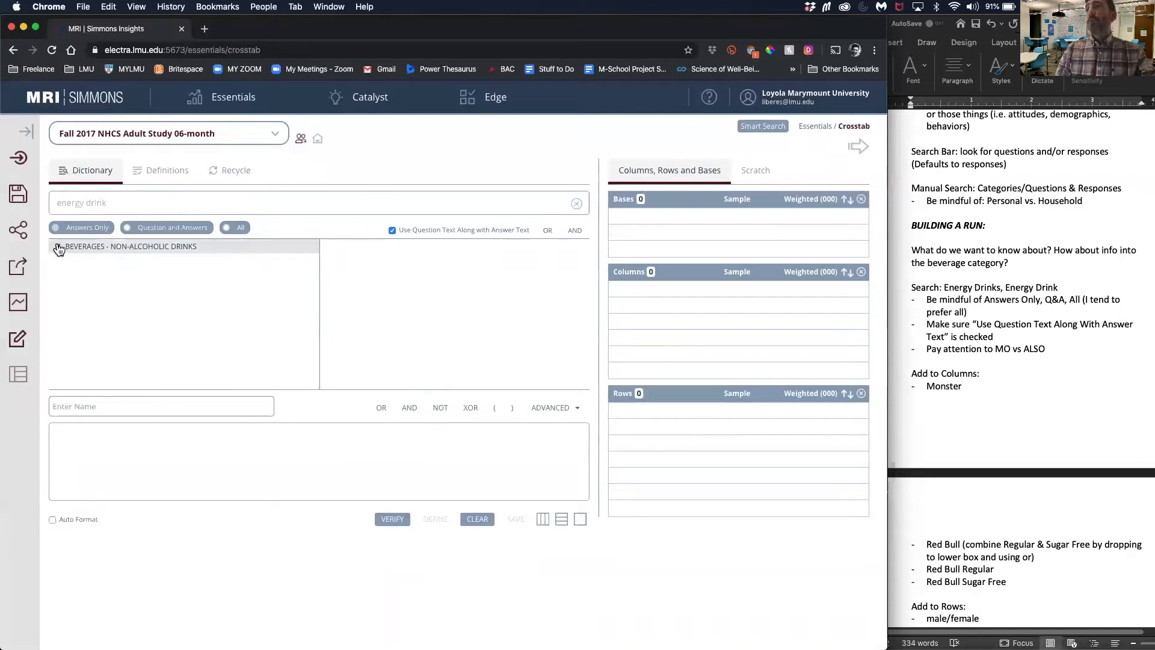
left_click(70, 260)
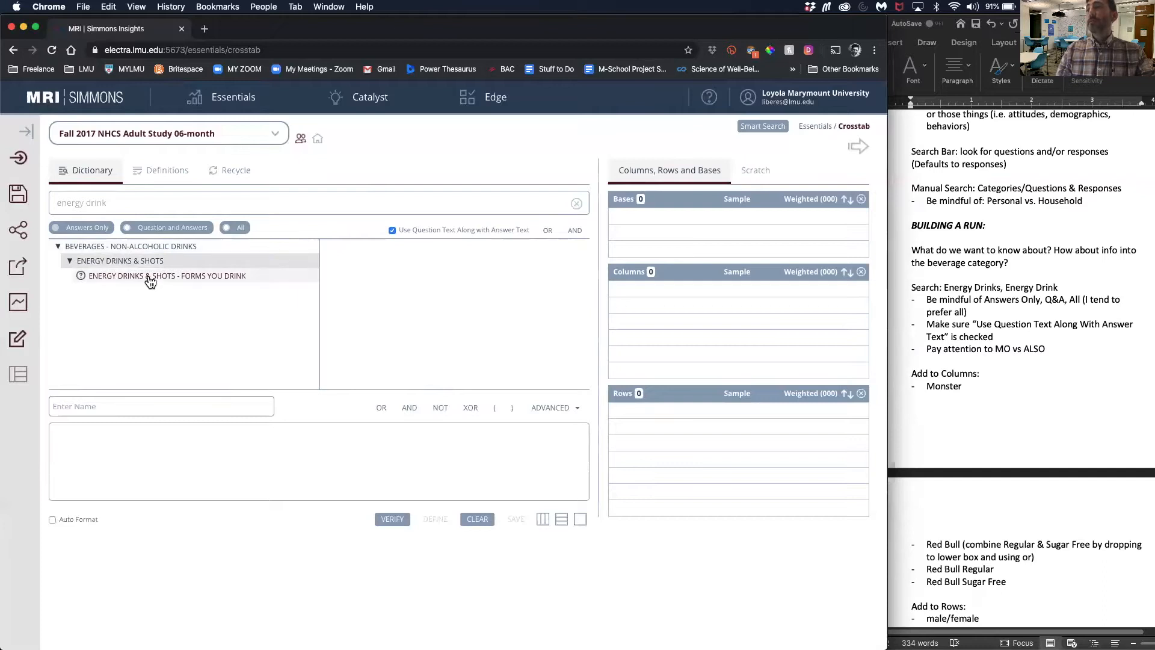
left_click(148, 278)
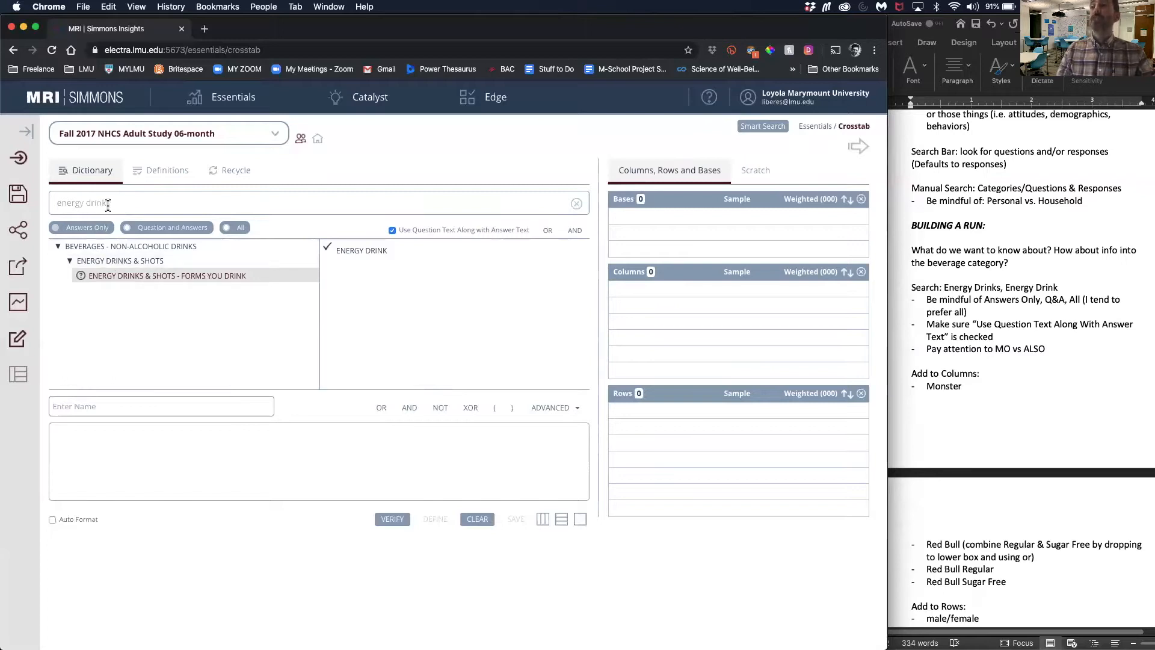
- Widen the search to All and review the Do You Drink Them? and Forms You Drink answers under Energy Drinks & Shots
left_click(235, 226)
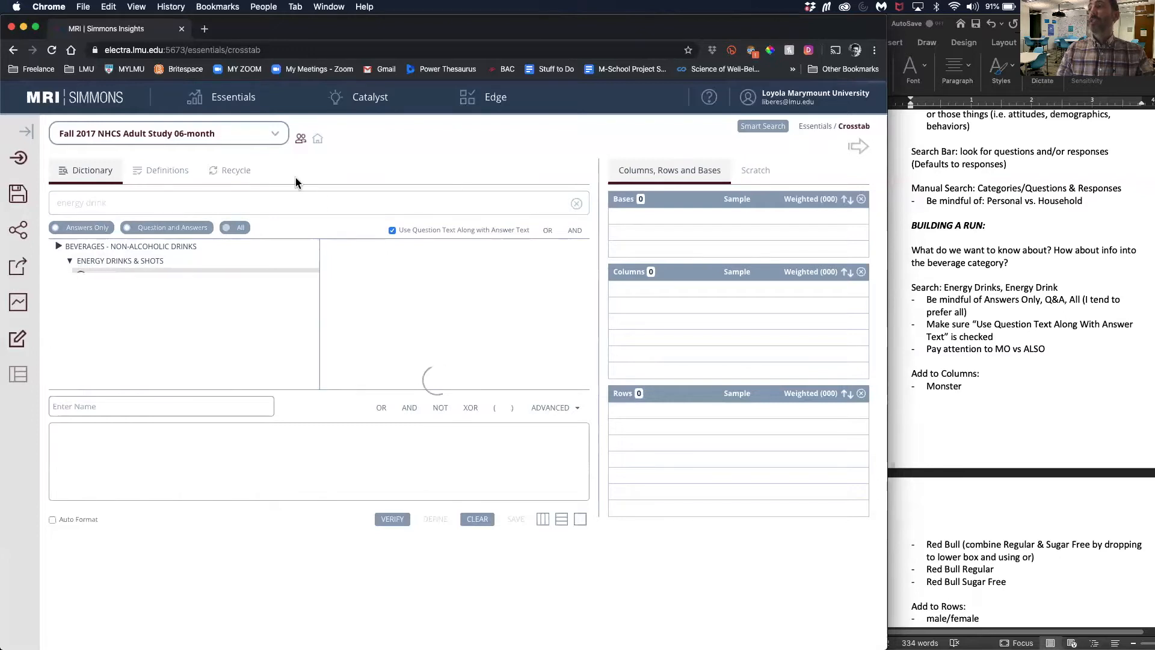
left_click(58, 247)
left_click(69, 263)
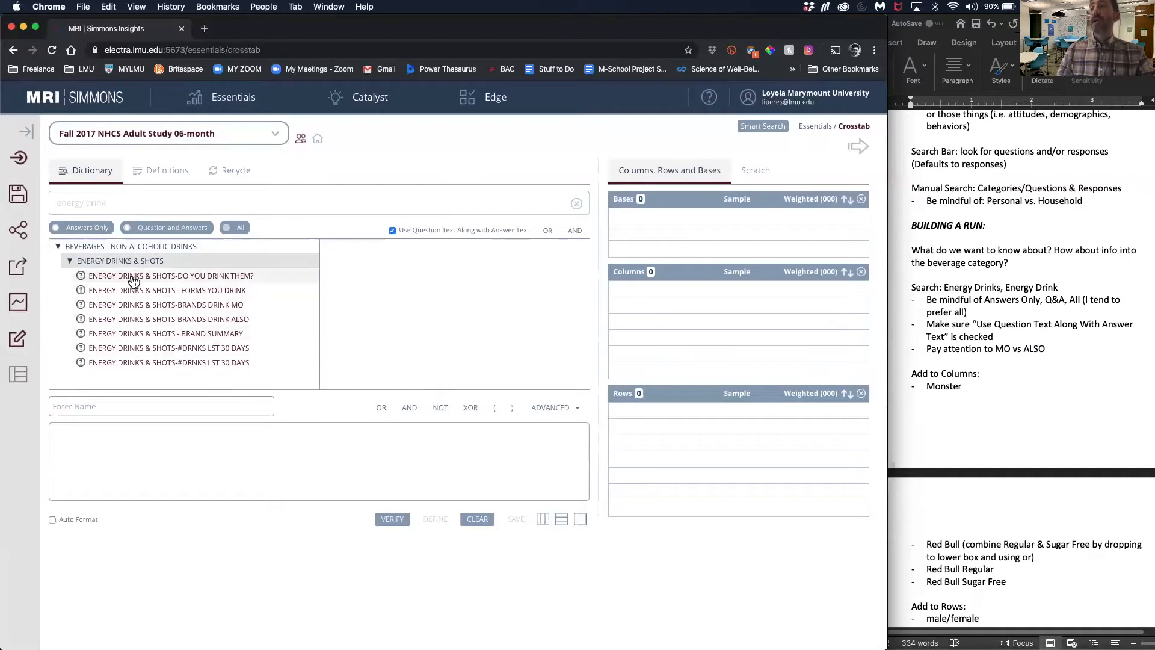
left_click(133, 280)
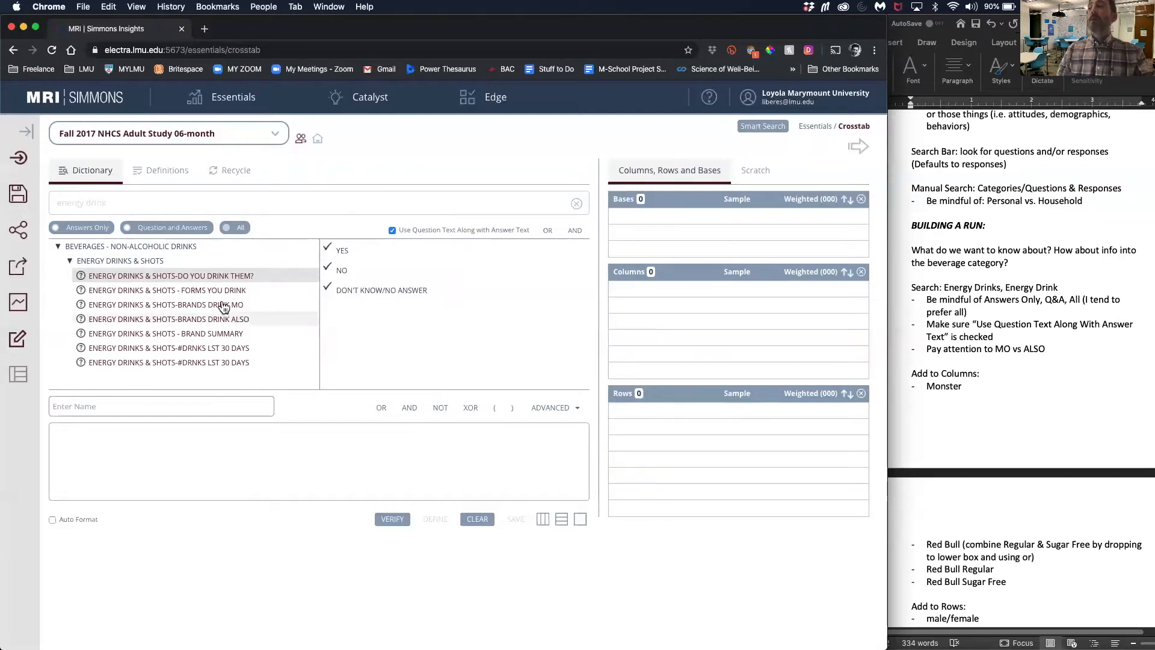
left_click(159, 292)
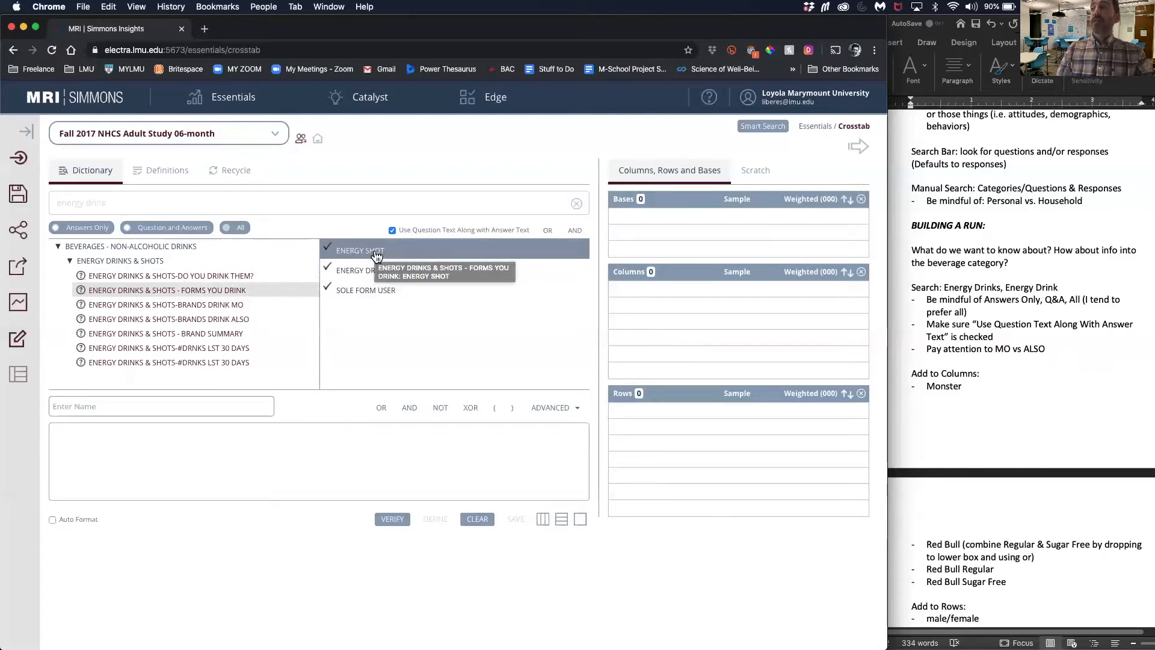
- Add Monster Energy from the Energy Drinks & Shots-Brands Drink MO question to the crosstab's columns
left_click(206, 305)
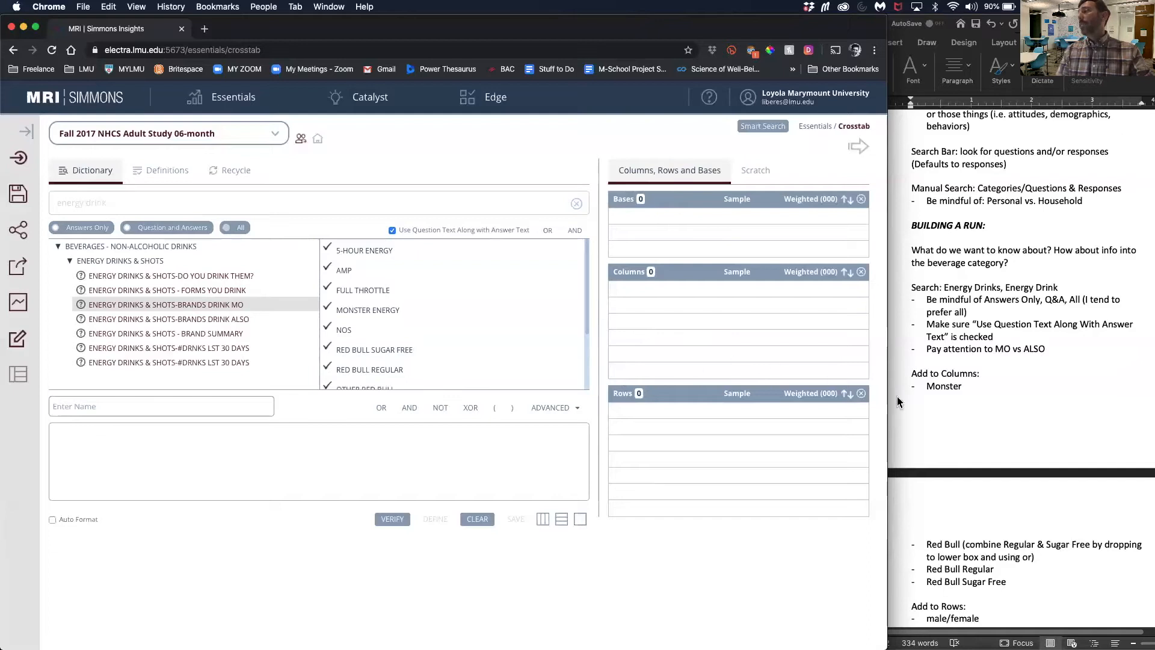
scroll(1012, 396, "down", 5)
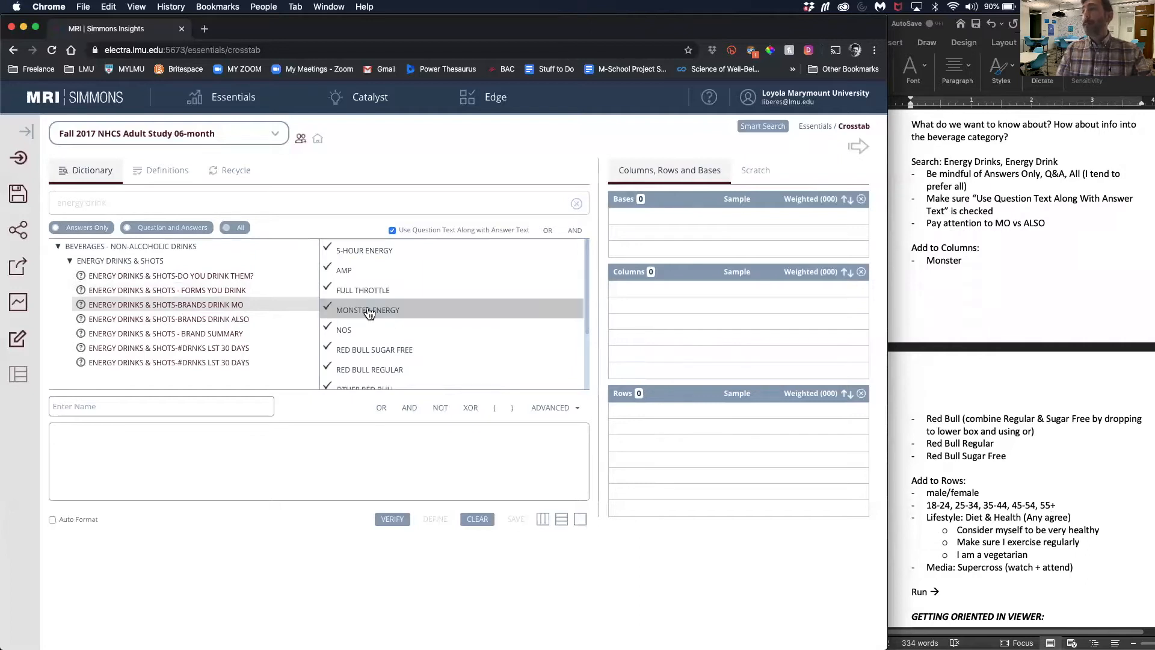
left_click_drag(368, 312, 702, 313)
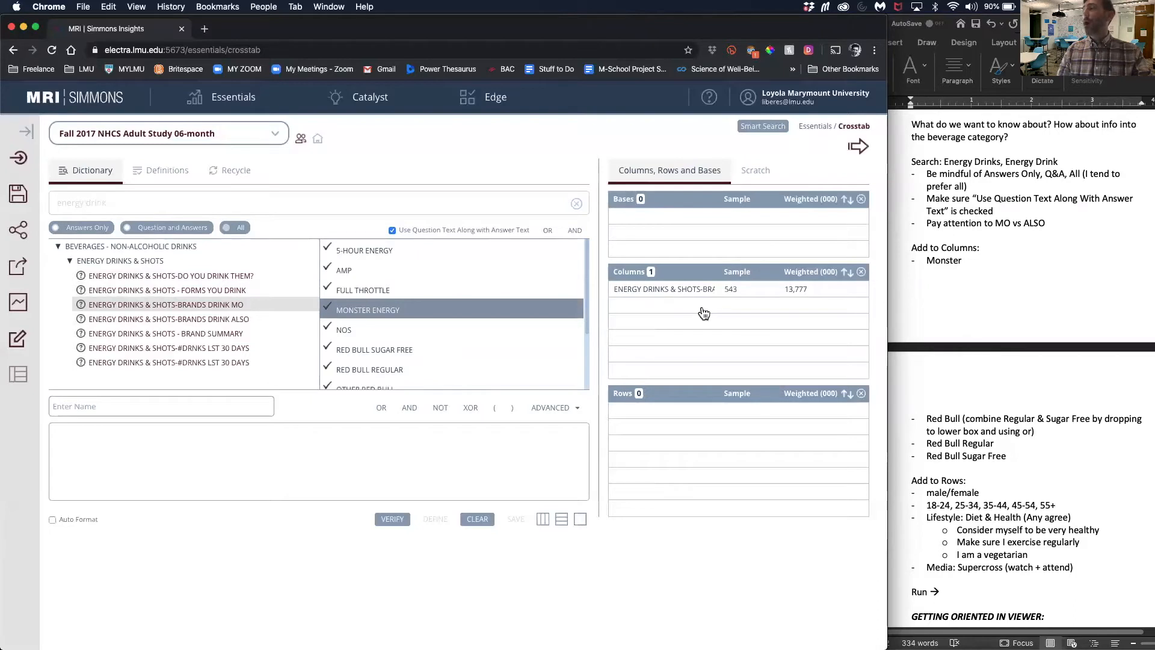
- Combine Red Bull Sugar Free and Red Bull Regular with OR in the custom definition area
scroll(391, 313, "down", 2)
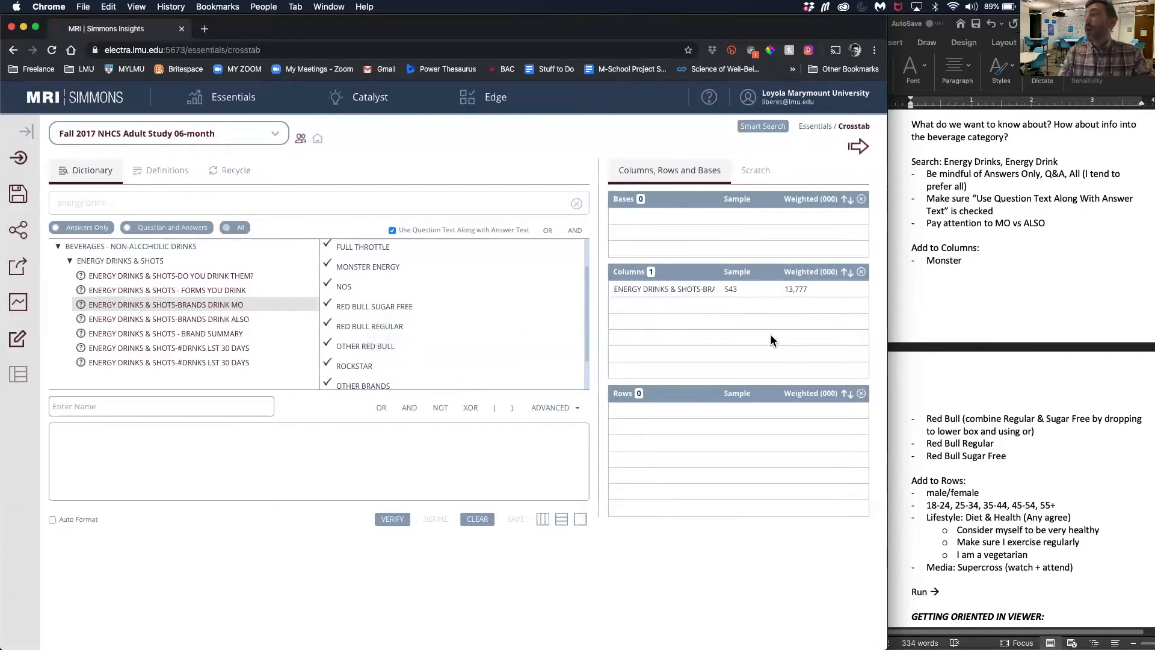
left_click(376, 307)
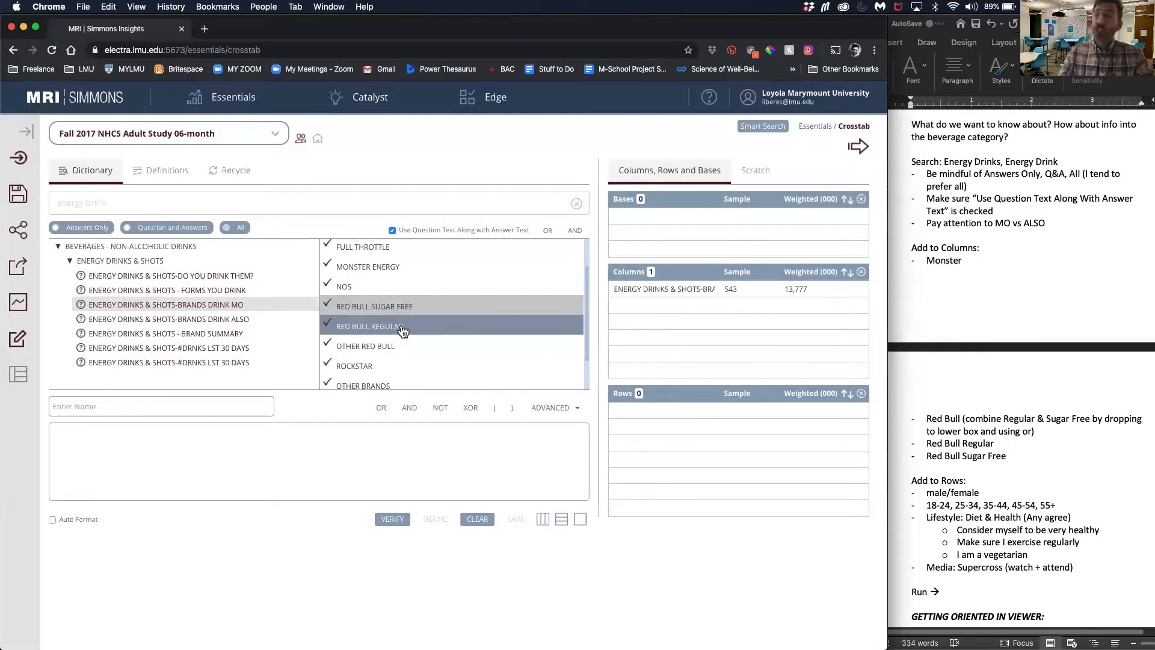
left_click(383, 329)
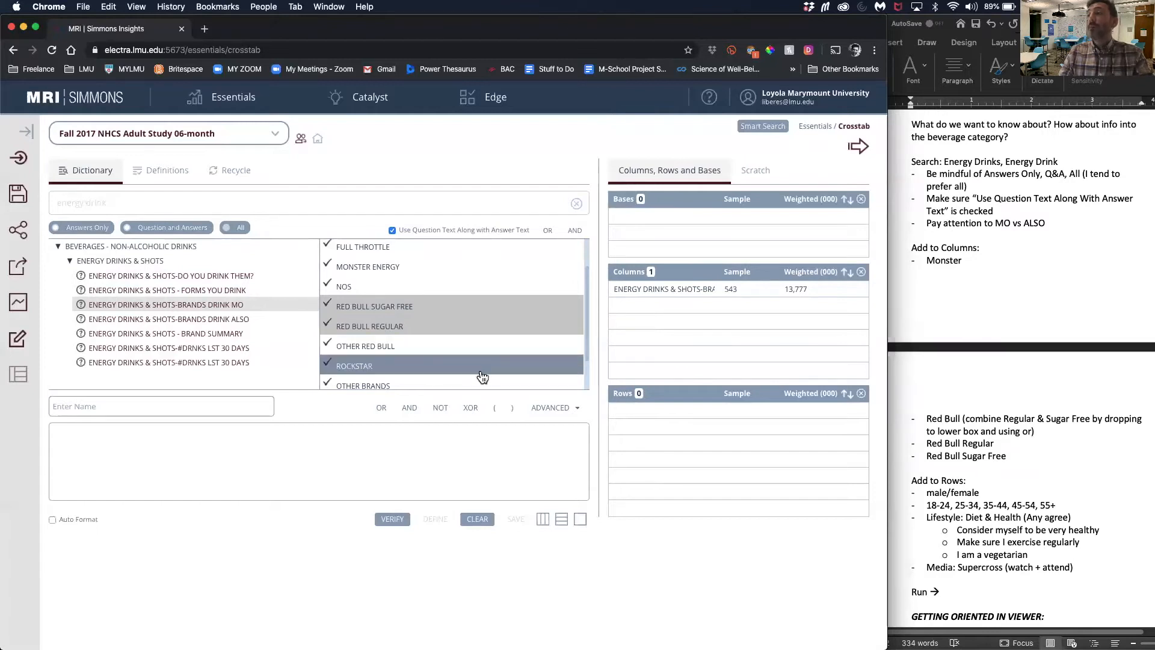
left_click_drag(394, 314, 341, 446)
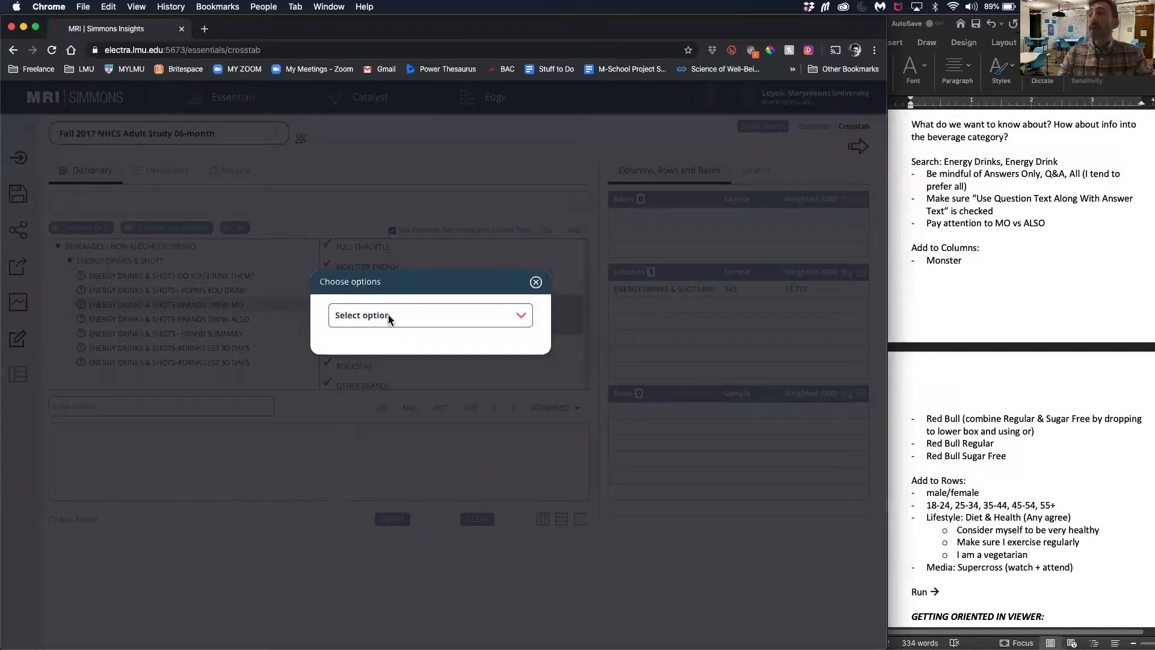
left_click(388, 315)
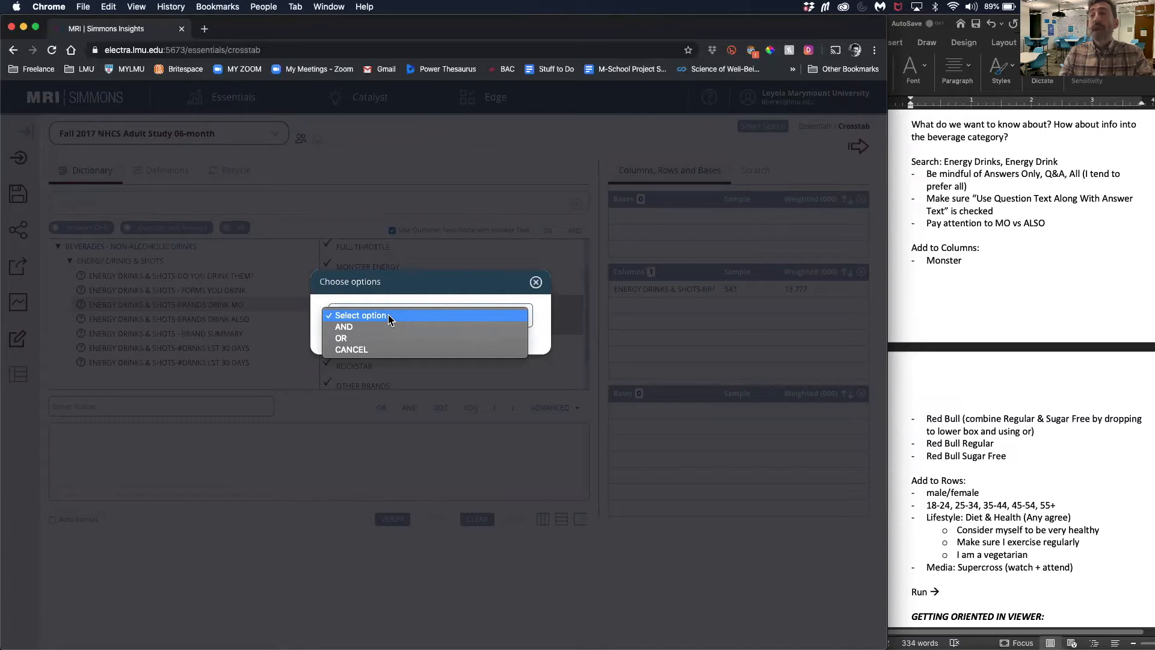
left_click(361, 339)
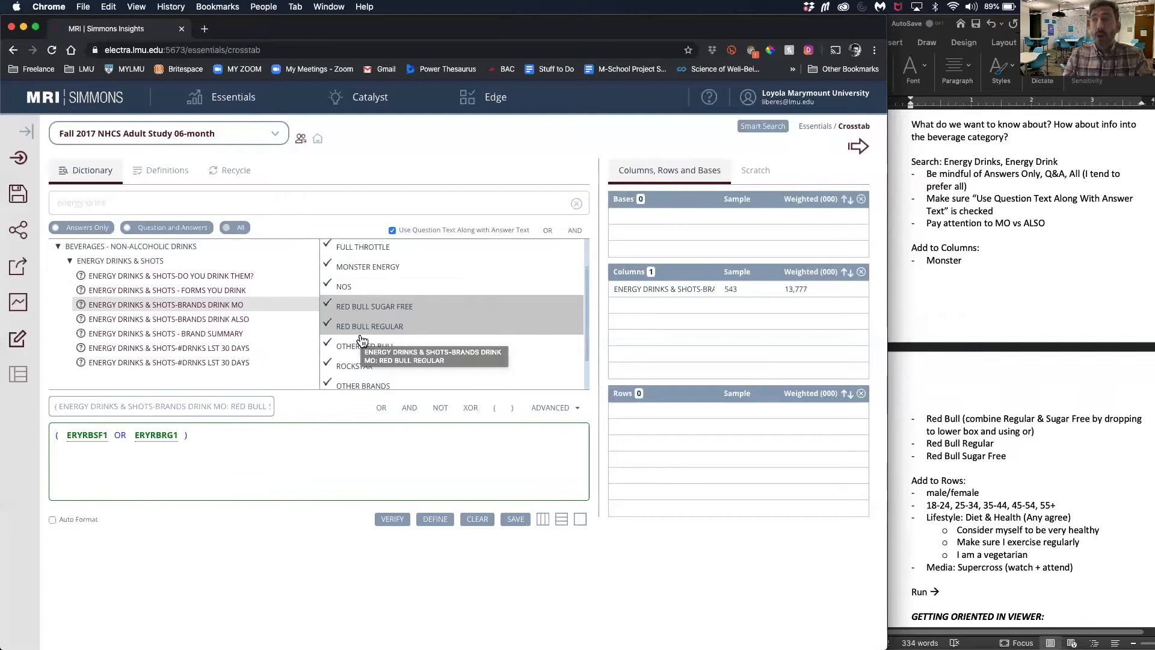
- Name the combined Red Bull definition "ENERGY DRINKS - RED BULL (ANY)"
left_click(205, 407)
type("f")
key("BackSpace")
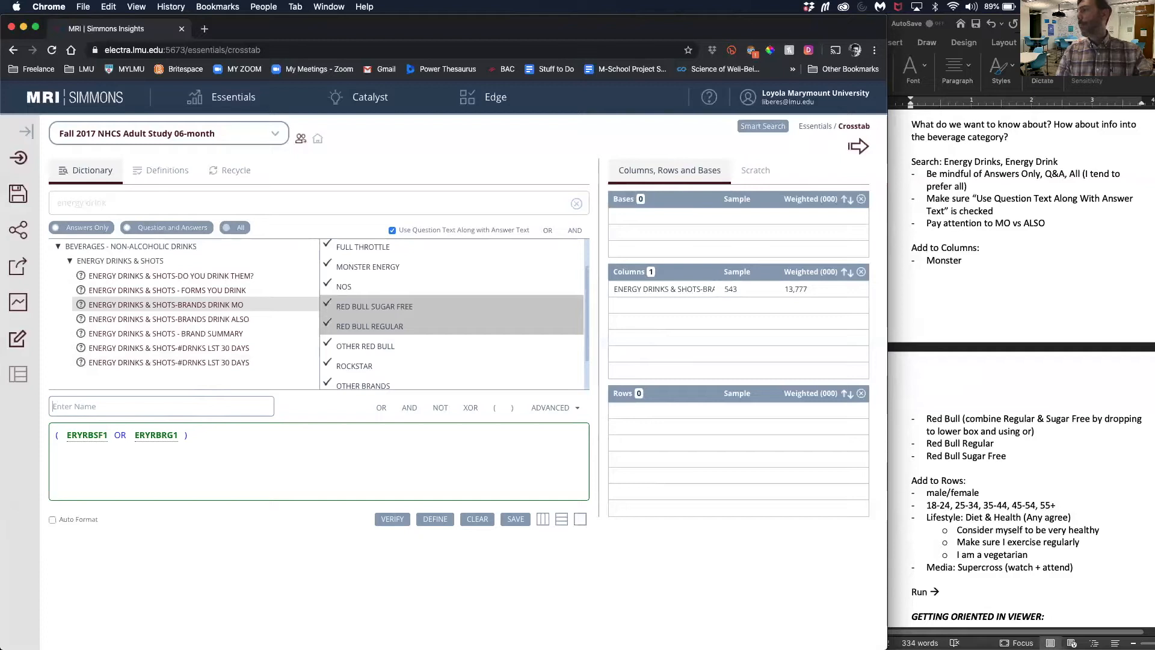
type("ENERGEY")
key("BackSpace")
key("BackSpace")
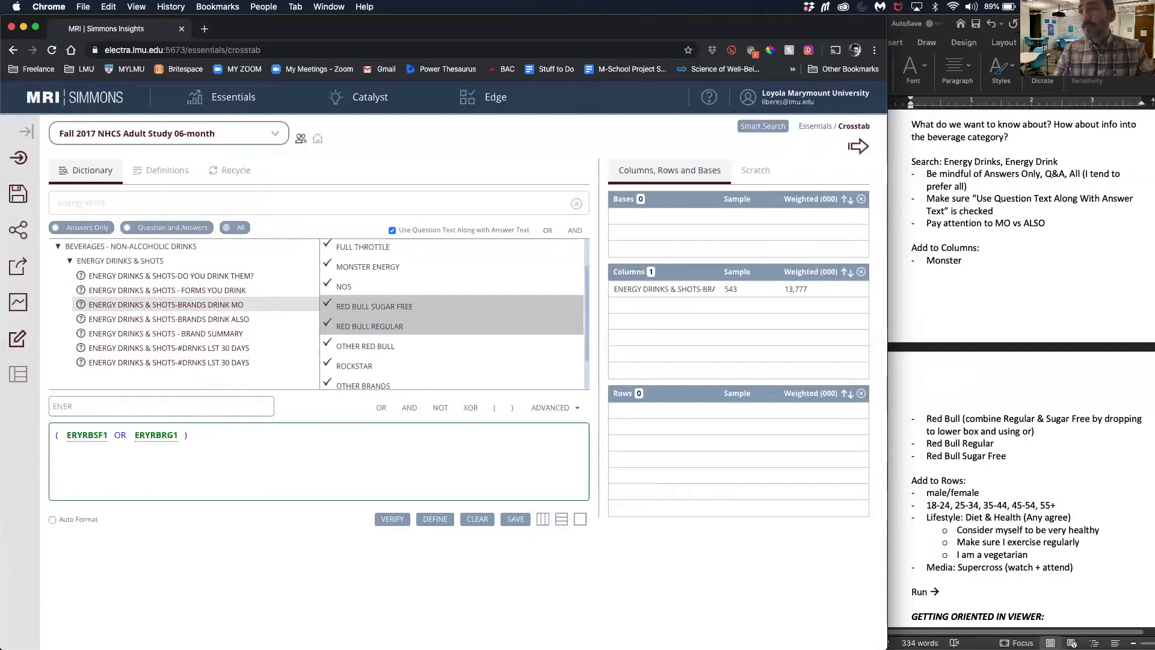
type("GY DRINKS - RED")
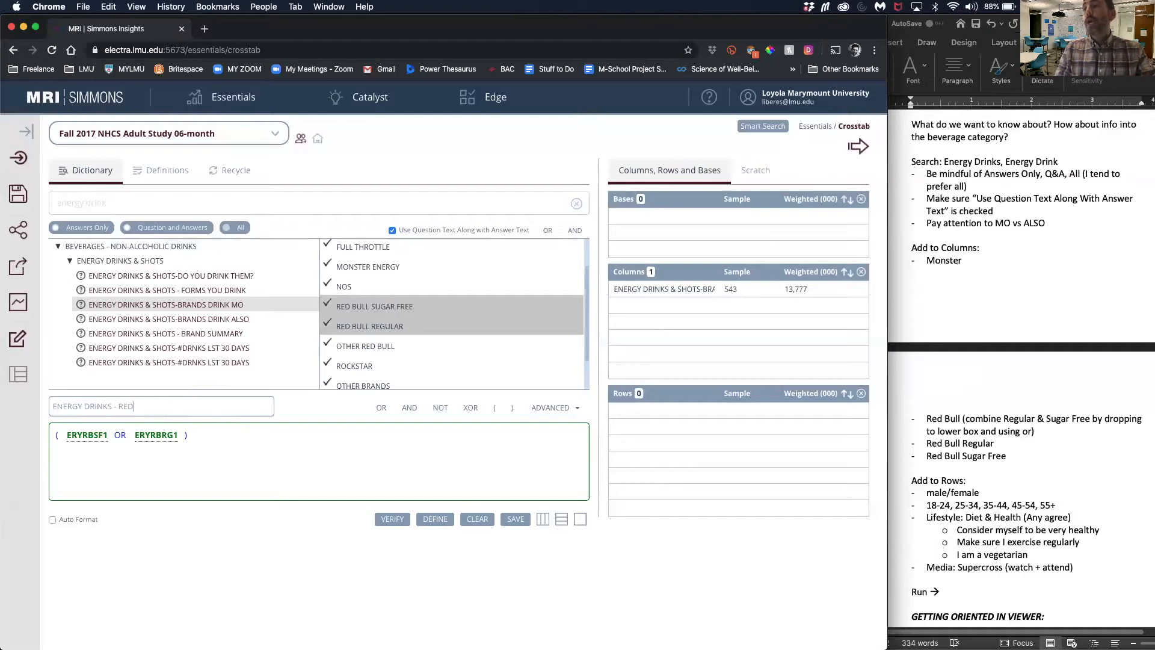
type(" BULL (An")
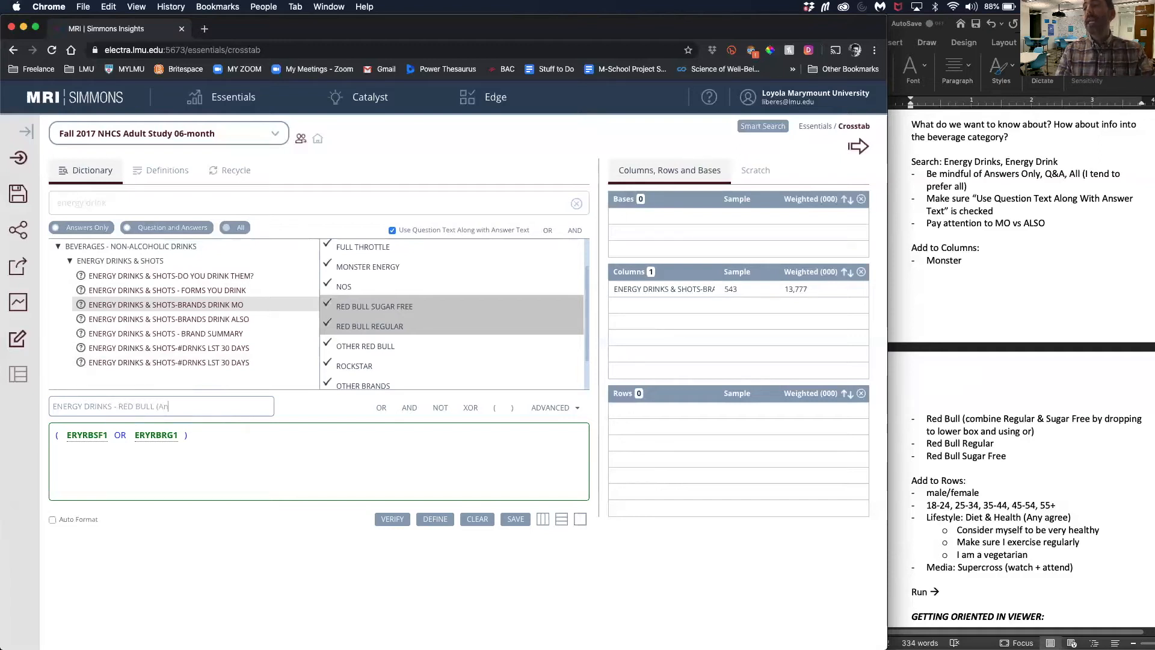
type("y)")
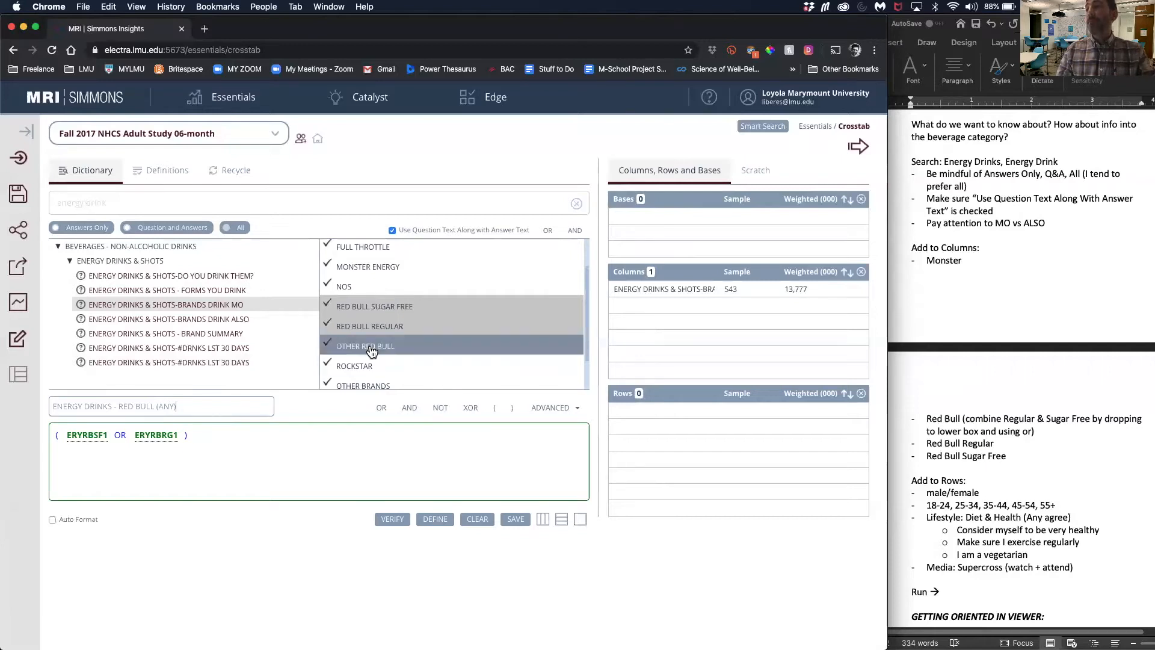
- Change the bracketed part of the definition's name to "SF OR REGULAR" and add the definition to the columns
double_click(166, 405)
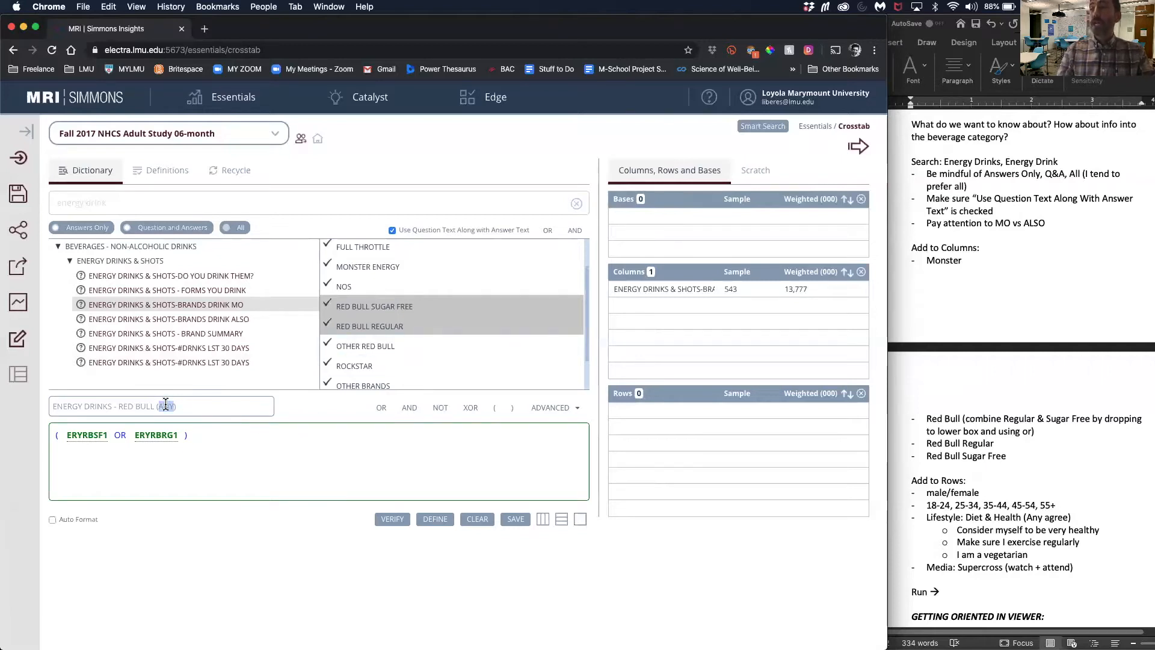
type("SF OR")
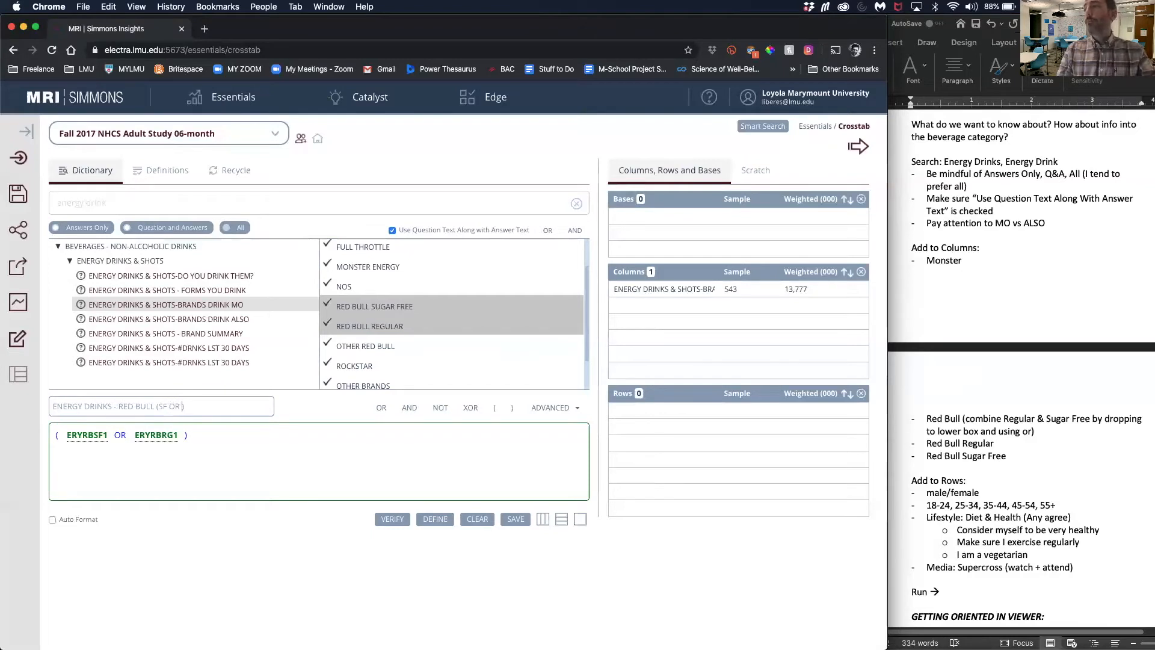
type(" REGULAR")
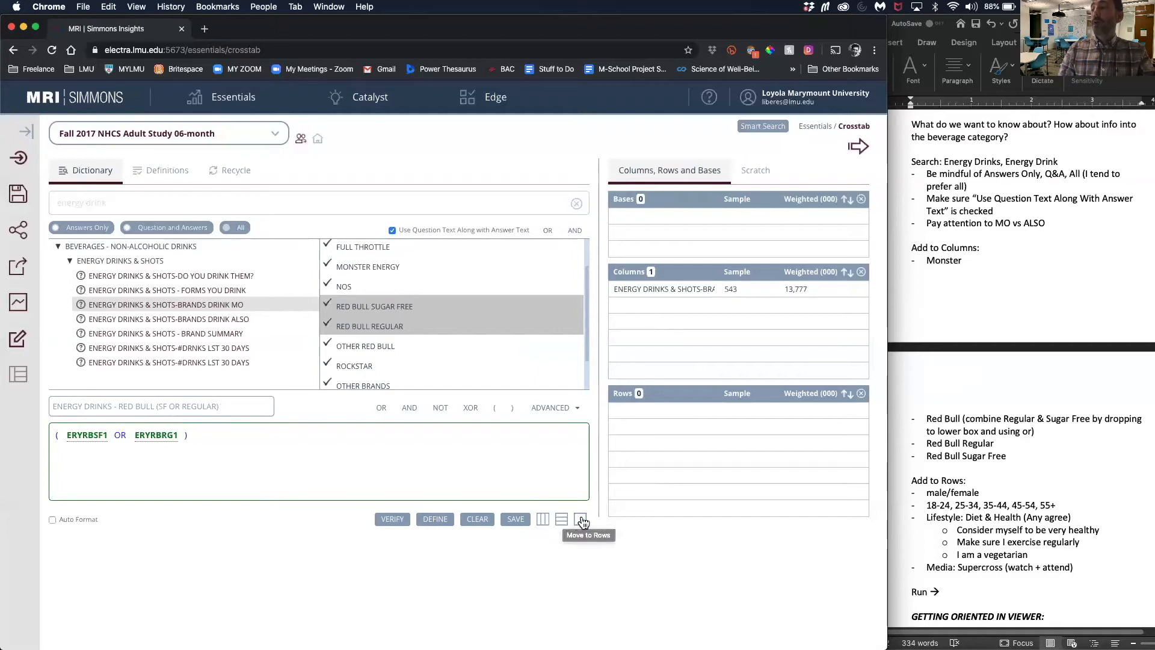
left_click(543, 519)
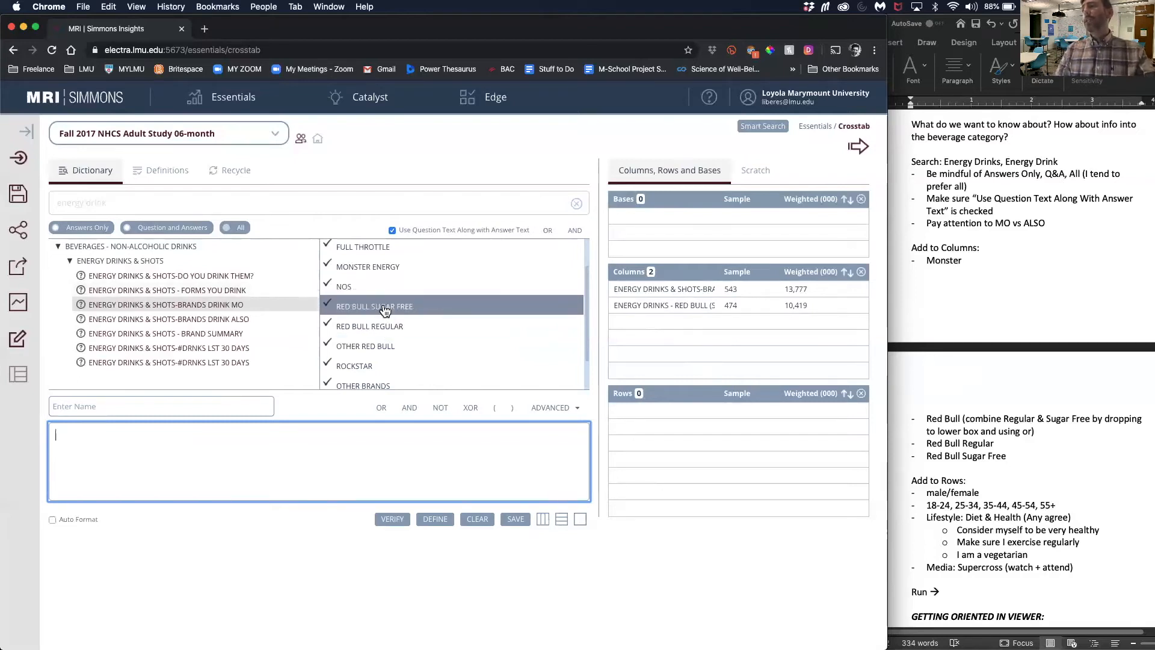
- Add Red Bull Regular and Red Bull Sugar Free to the crosstab as separate columns
left_click(385, 332)
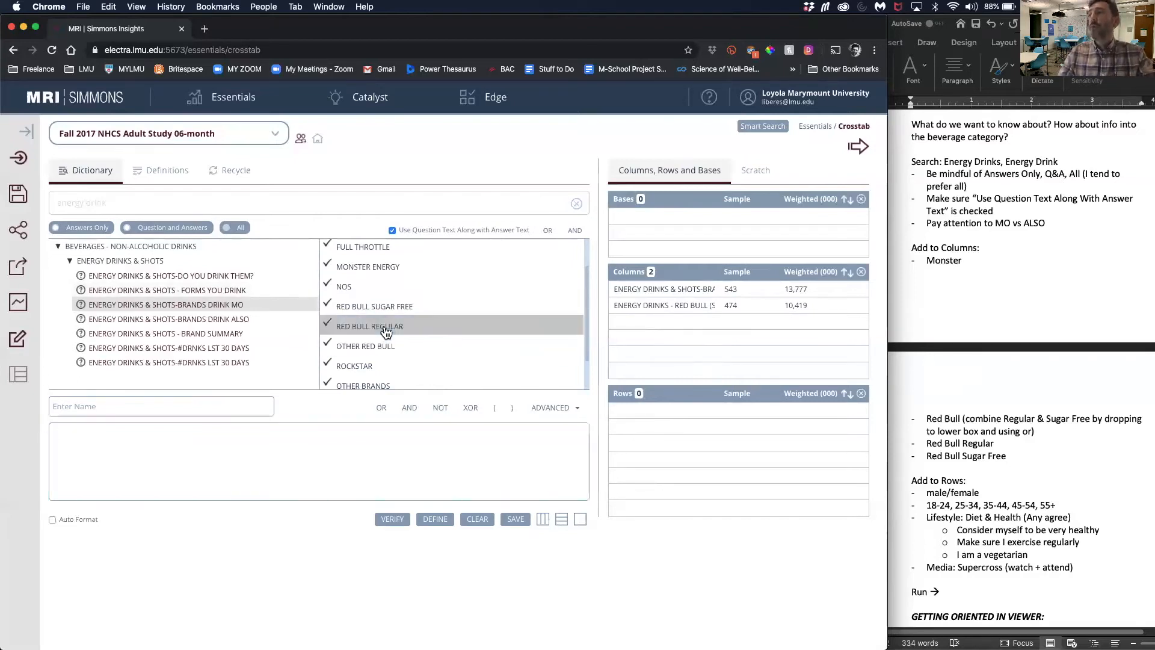
left_click(377, 309)
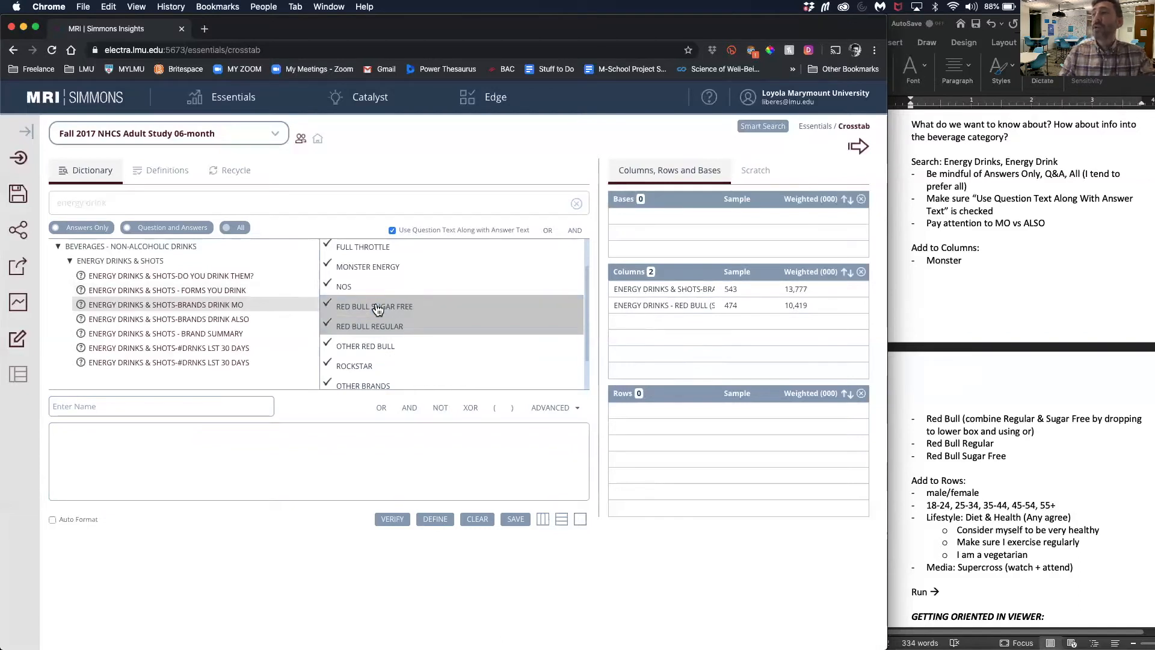
left_click_drag(377, 309, 710, 344)
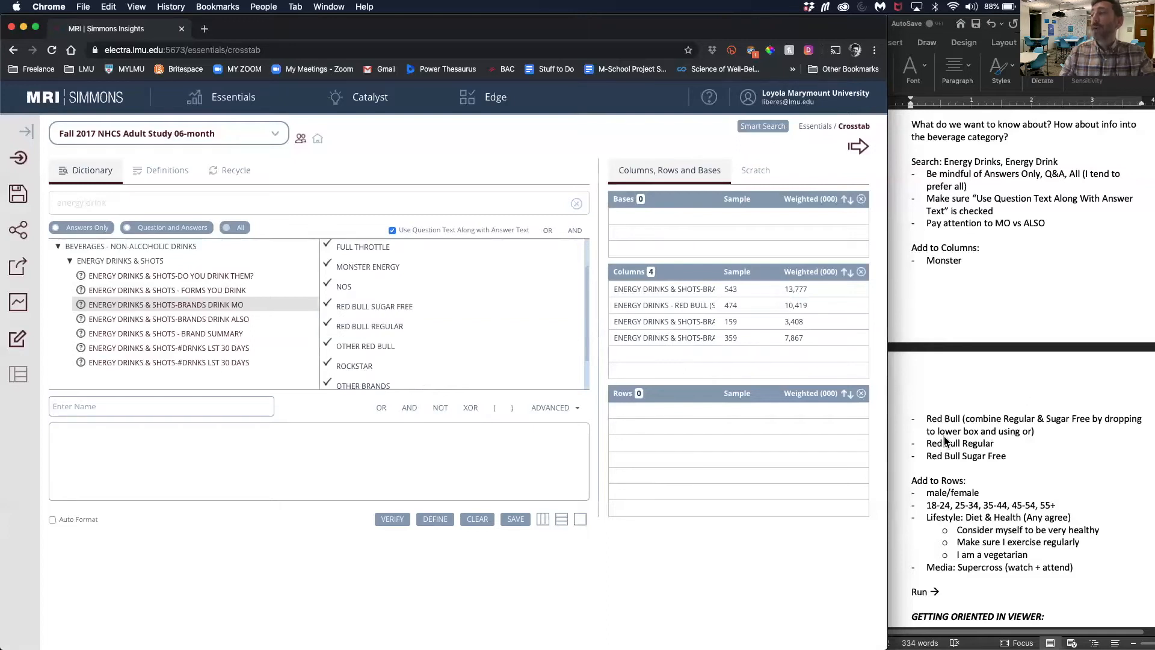
- Clear the energy drink search and expand Lifestyle (Demographics) to the Demographics (Personal Information) questions
scroll(959, 473, "down", 2)
scroll(960, 473, "down", 5)
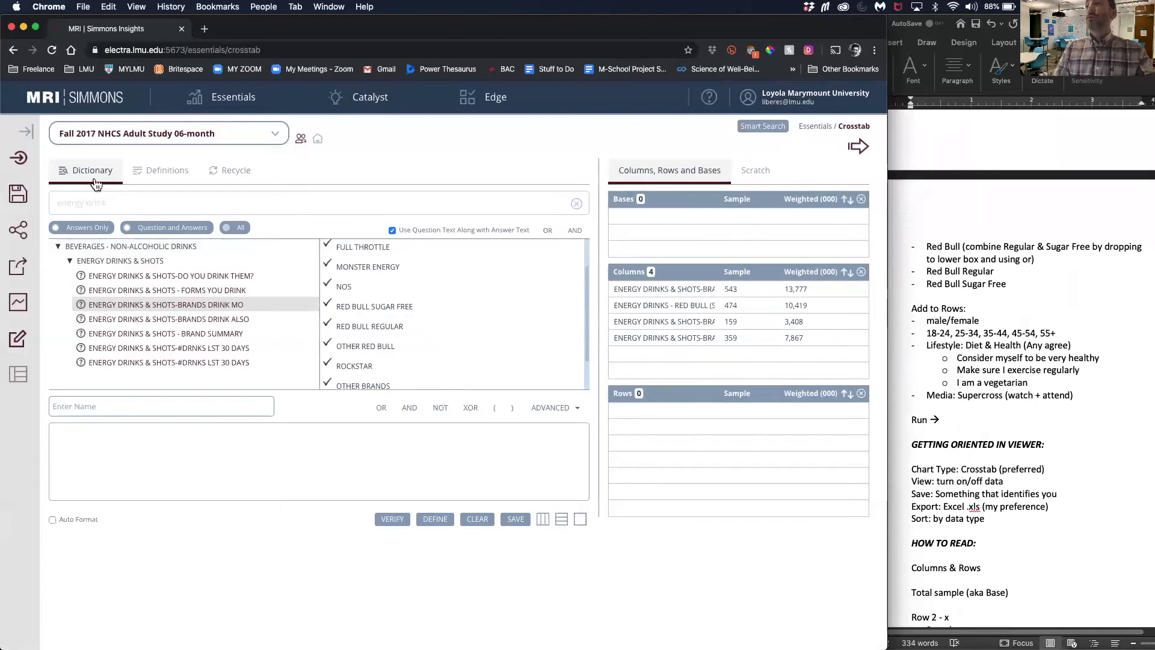
left_click(579, 205)
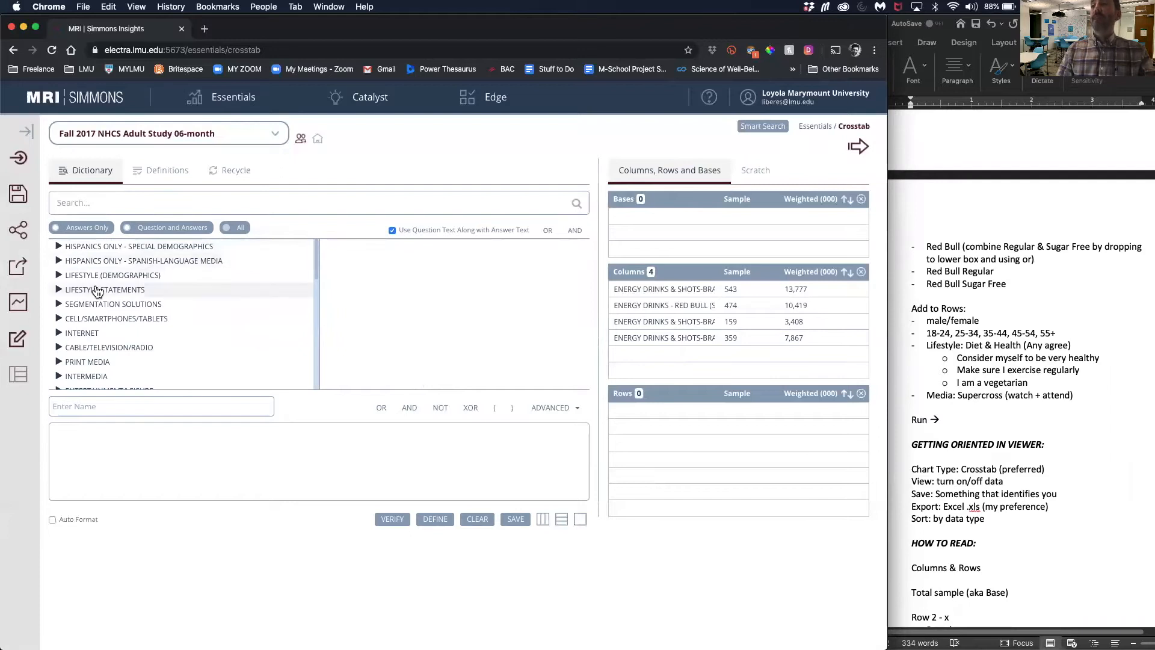
left_click(58, 275)
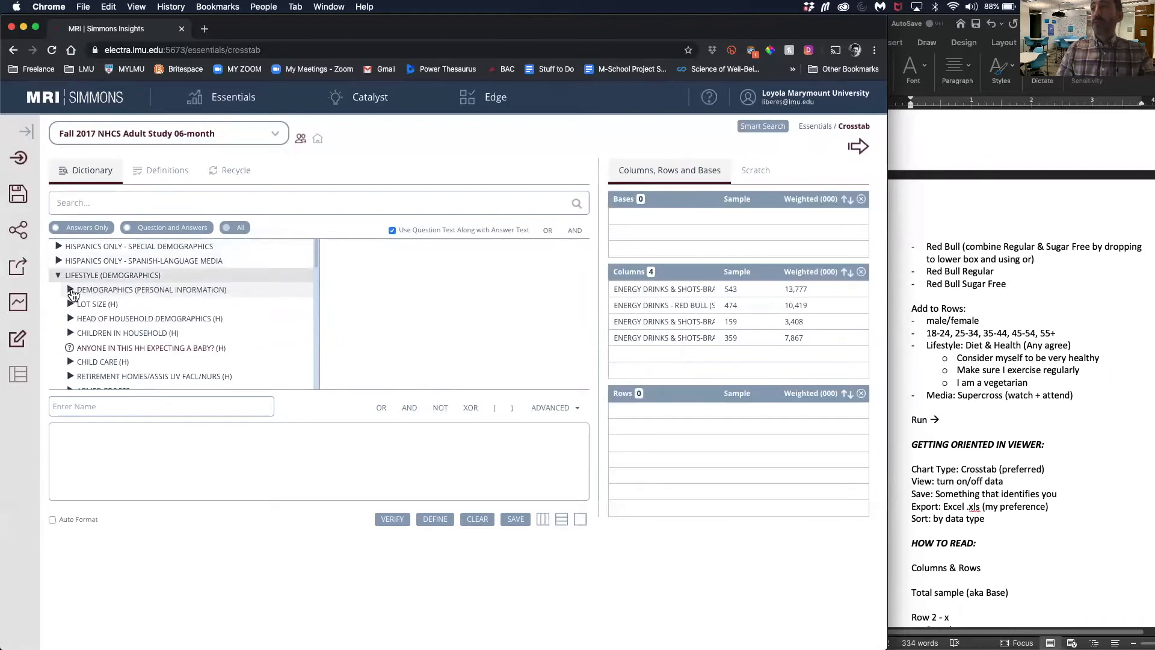
left_click(71, 291)
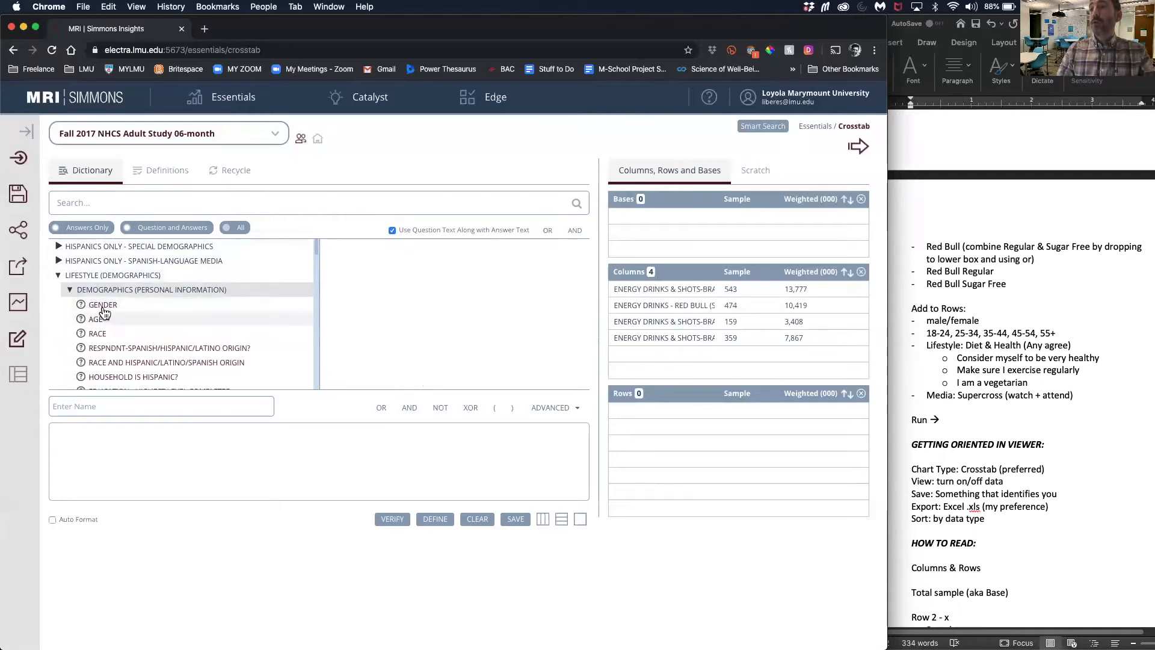
- Add both answers of the Gender question, Male and Female, to the crosstab rows
left_click(103, 314)
left_click(109, 307)
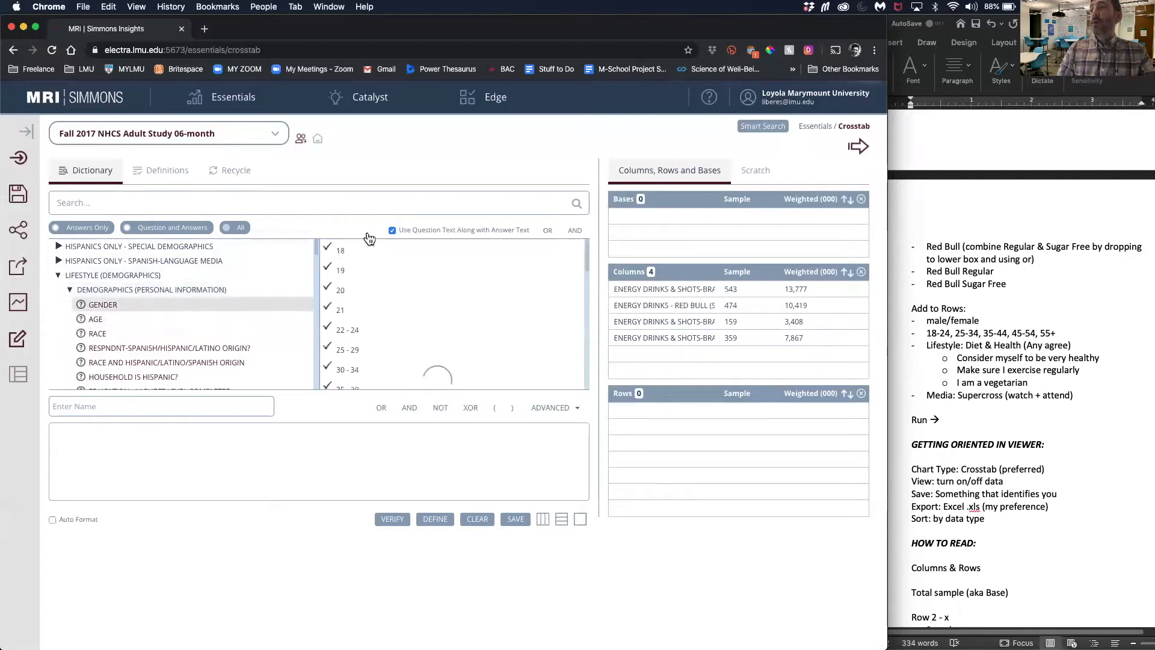
left_click(345, 252)
left_click(347, 273)
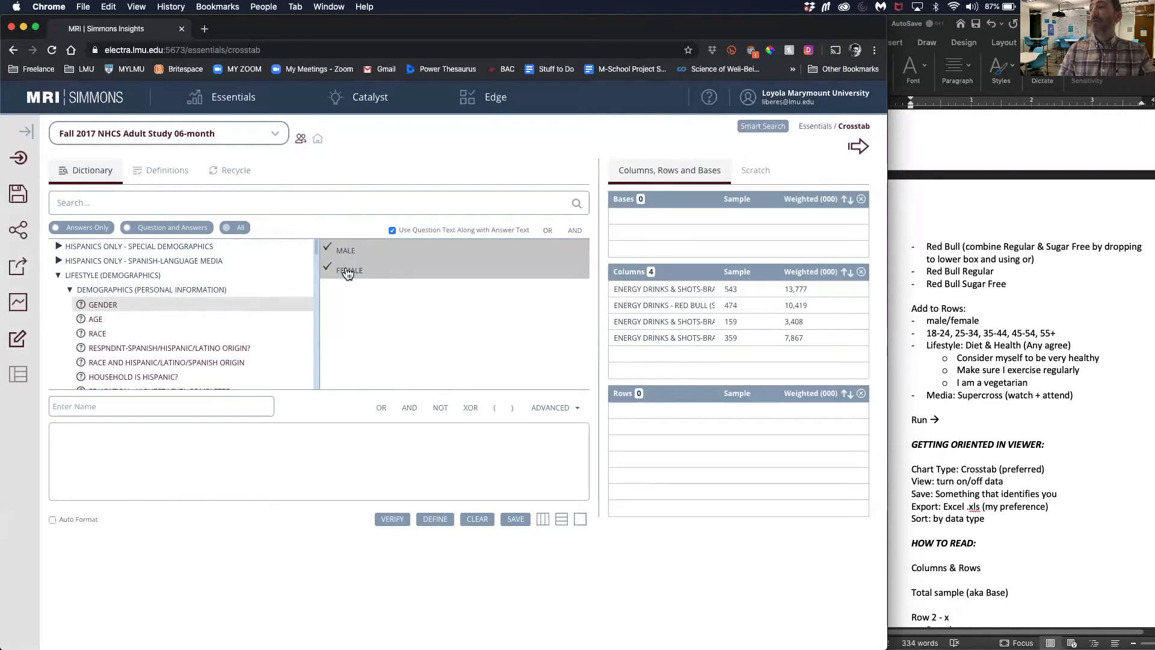
left_click_drag(348, 273, 684, 444)
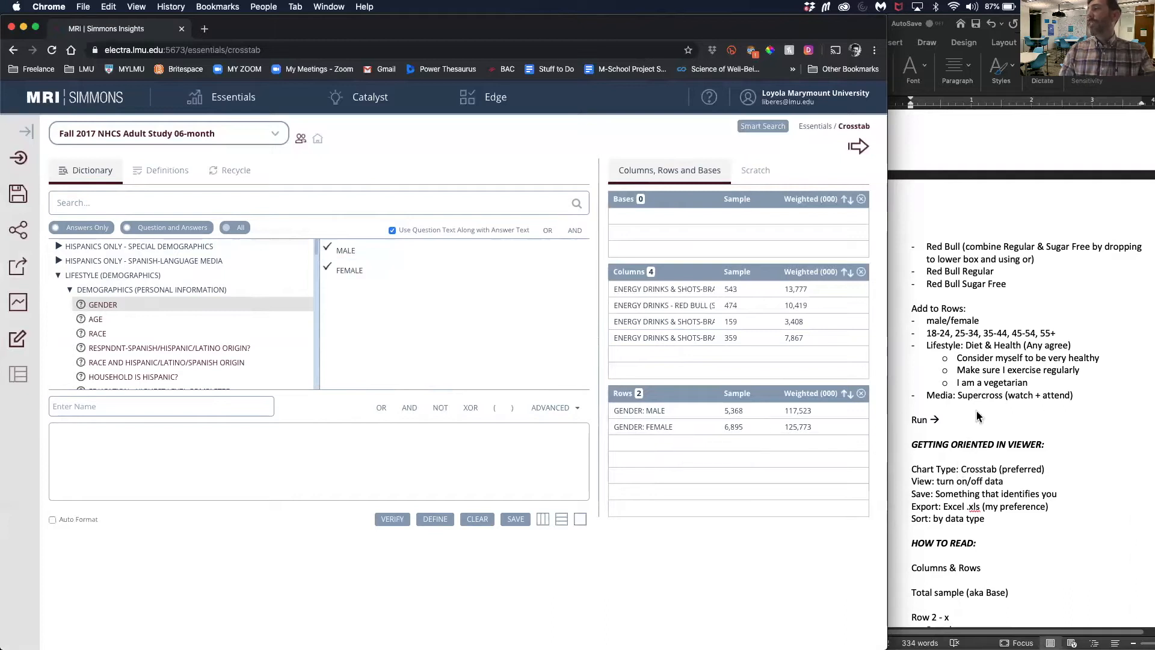
- Add the 18 - 24 and 25 - 34 answers of the Age question to the rows
left_click(96, 319)
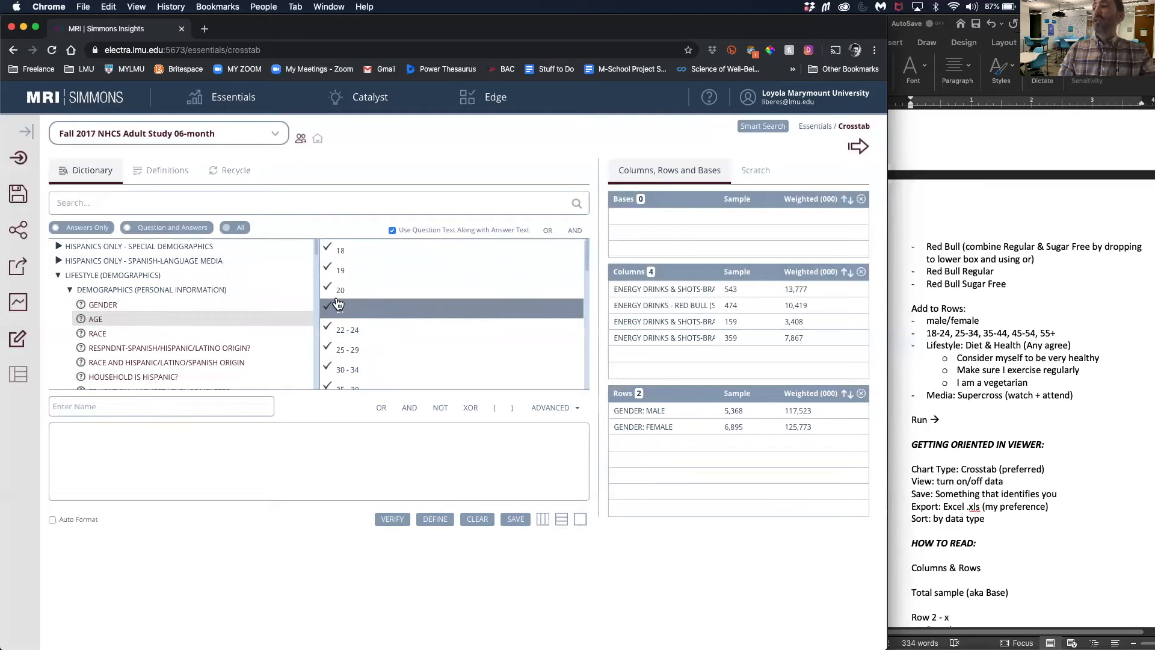
scroll(337, 303, "down", 3)
scroll(338, 303, "down", 6)
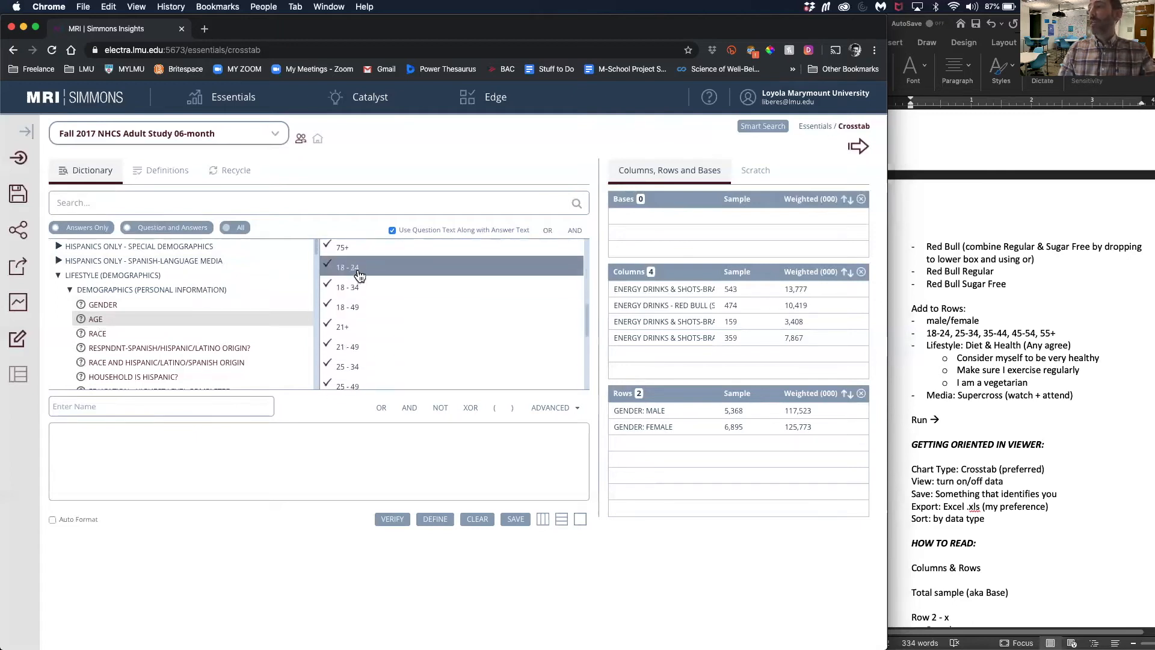
left_click_drag(359, 274, 658, 439)
scroll(395, 319, "down", 1)
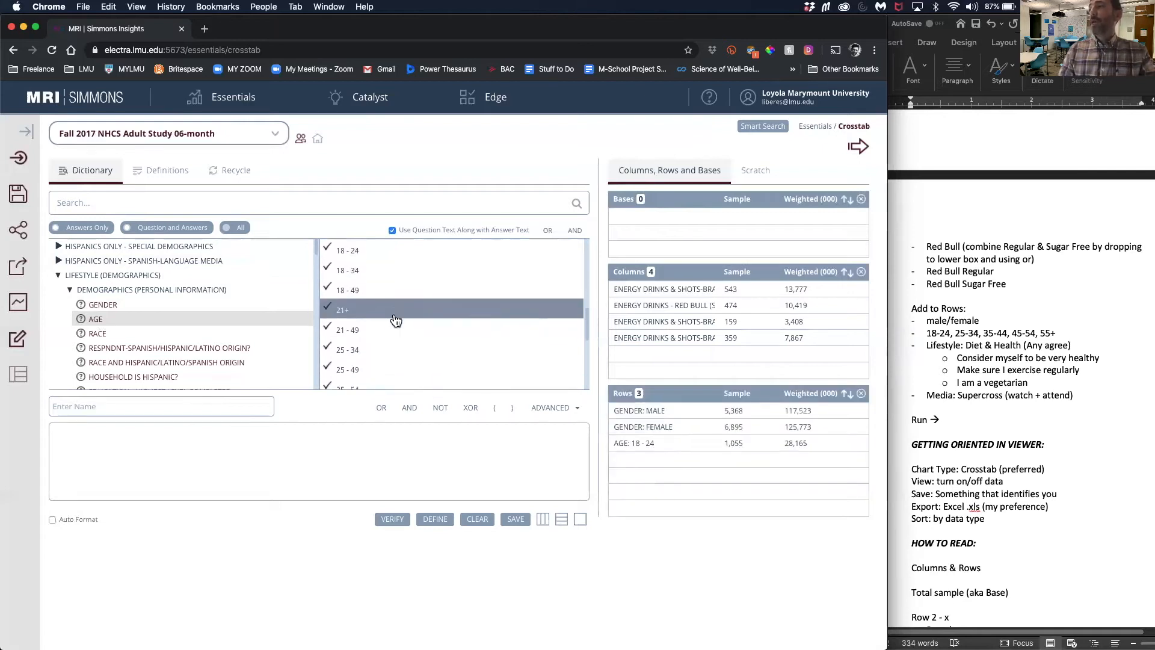
scroll(394, 340, "down", 1)
left_click_drag(394, 335, 640, 460)
- Add the age groups 35 - 44, 45 - 54 and 55+ to the rows
scroll(429, 325, "down", 3)
left_click_drag(361, 349, 664, 483)
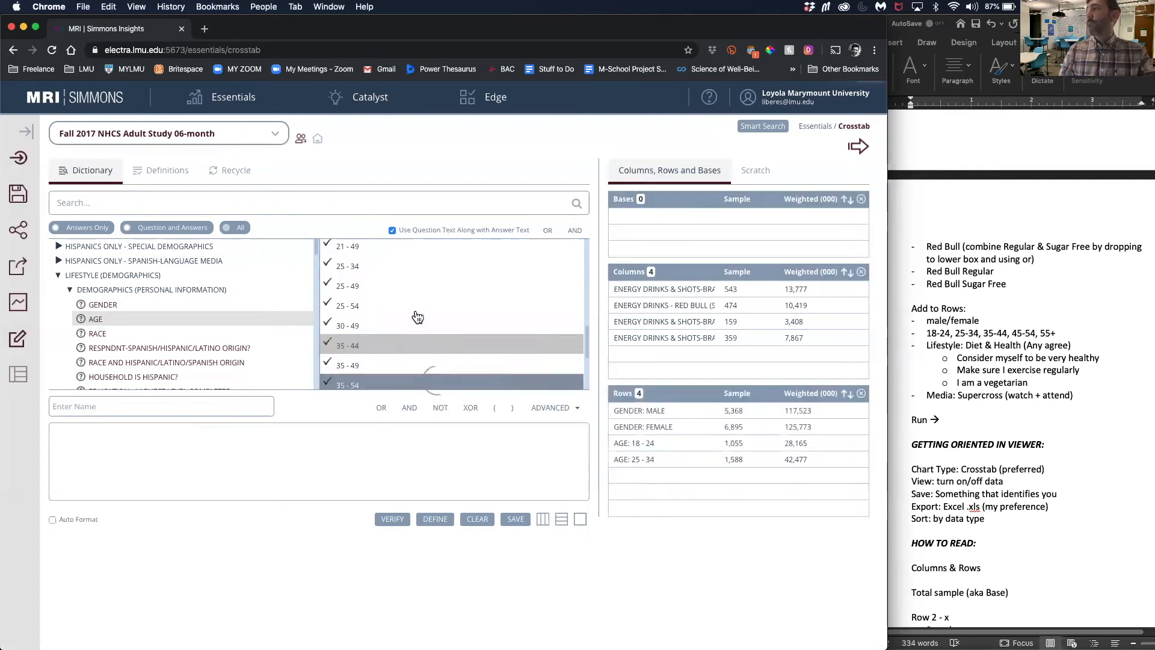
scroll(376, 346, "down", 3)
left_click_drag(369, 352, 672, 475)
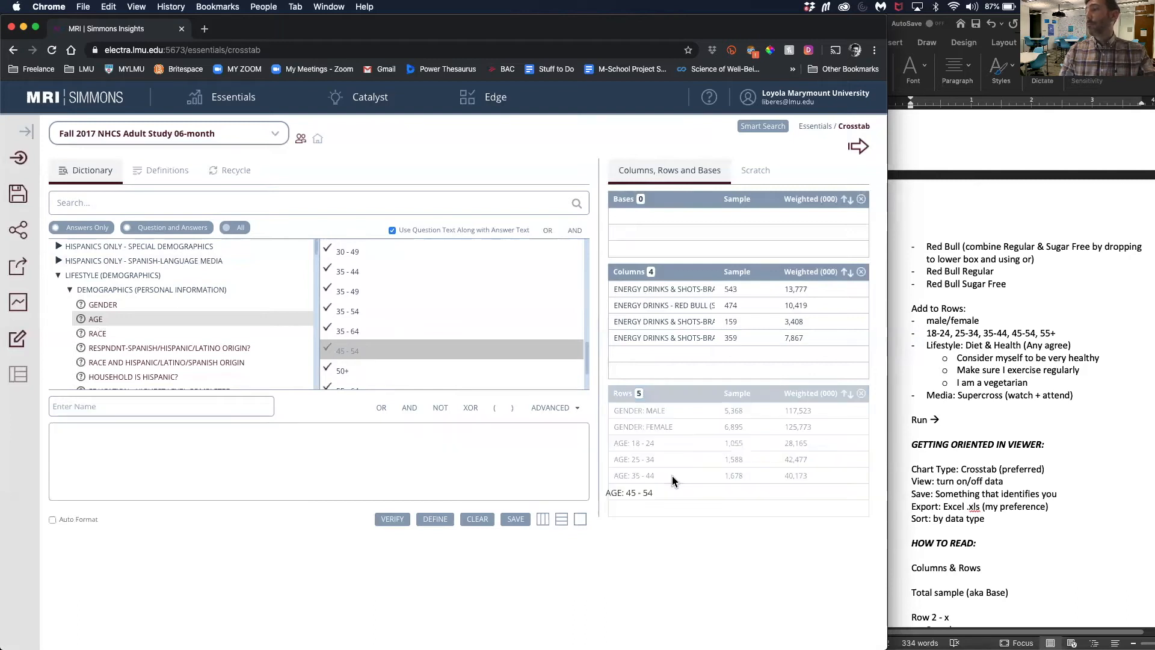
scroll(417, 353, "down", 2)
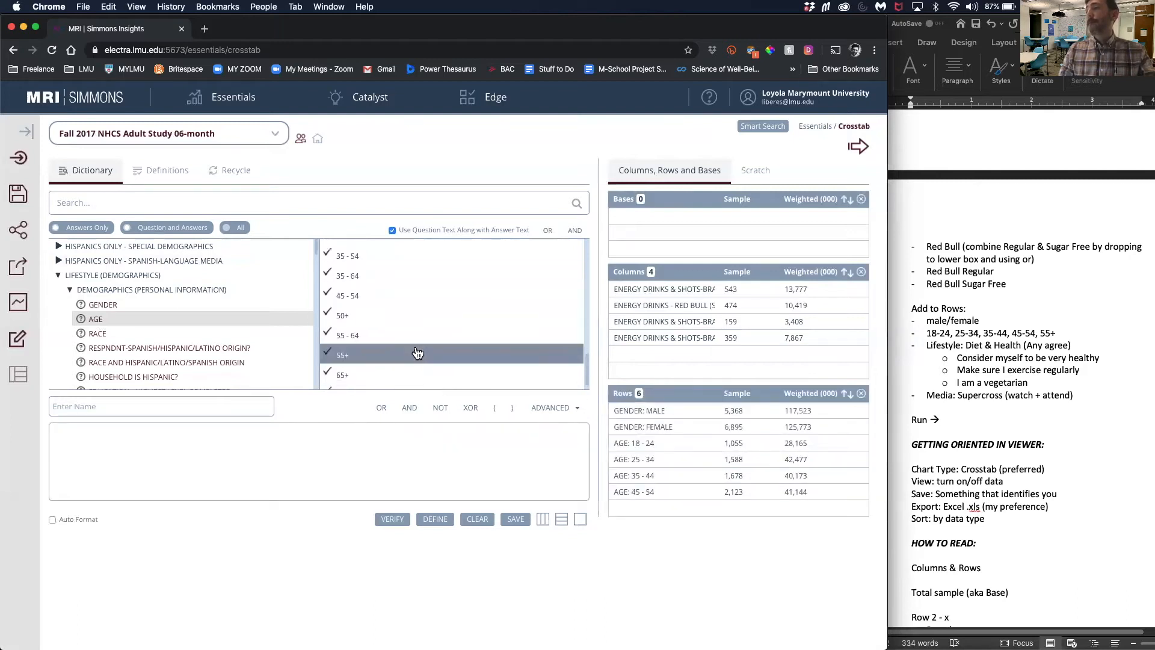
mouse_move(373, 353)
left_mouse_down()
mouse_move(541, 394)
mouse_move(688, 497)
mouse_move(672, 482)
left_mouse_up()
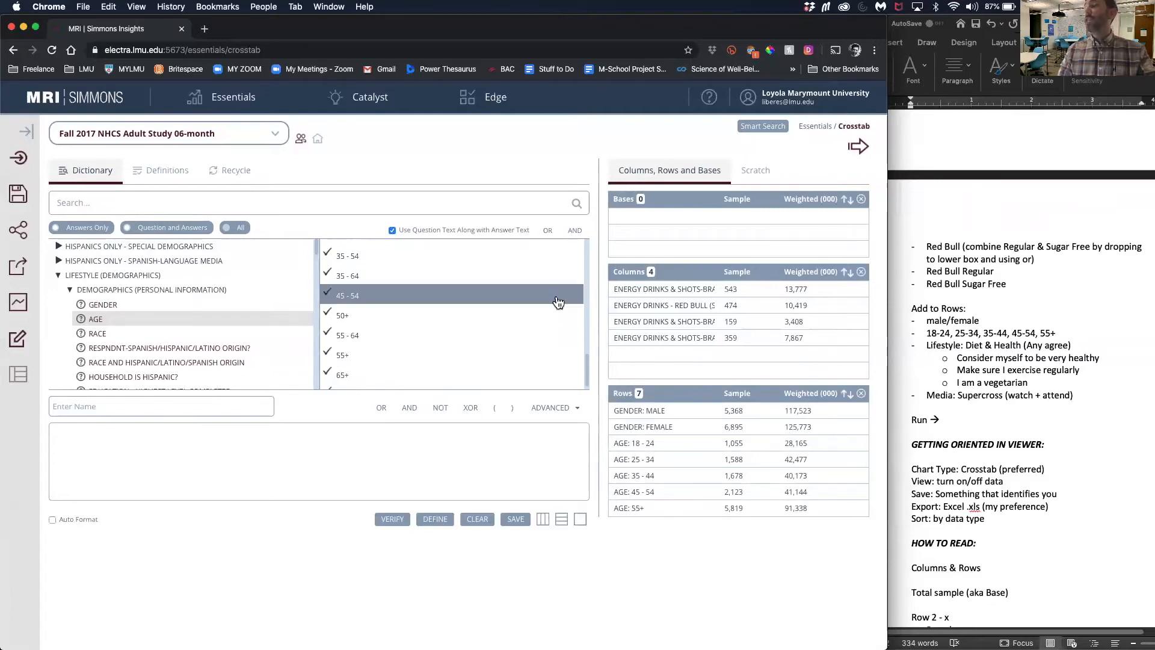
scroll(439, 319, "down", 1)
scroll(441, 319, "up", 1)
scroll(439, 319, "up", 5)
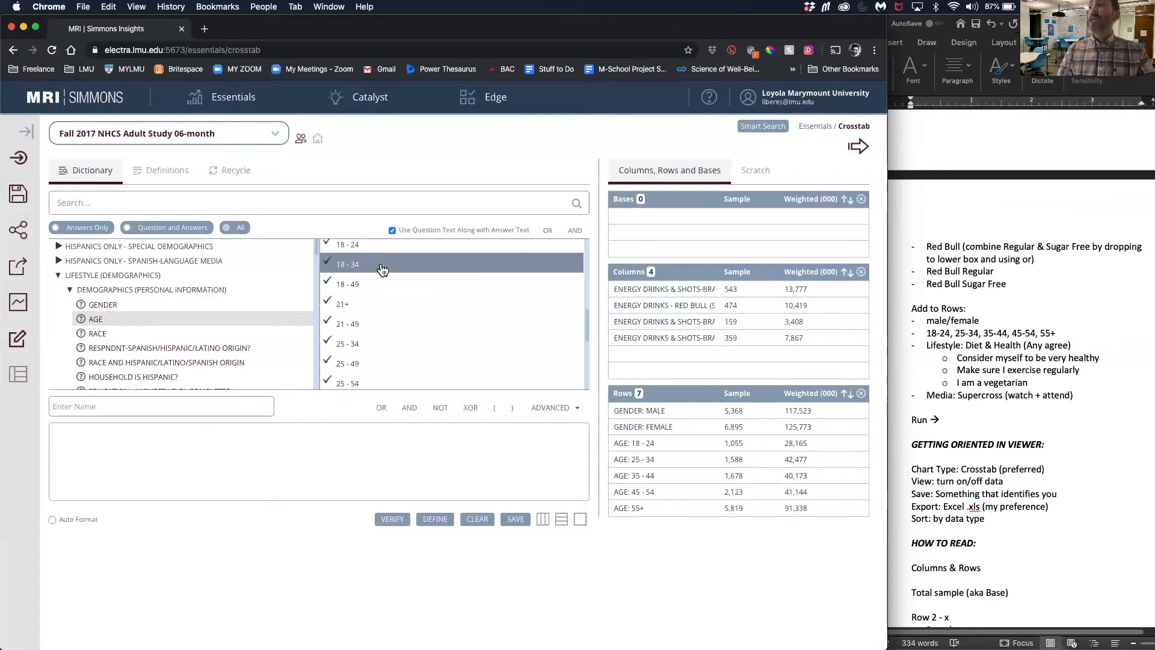
scroll(358, 271, "up", 3)
left_click(361, 313)
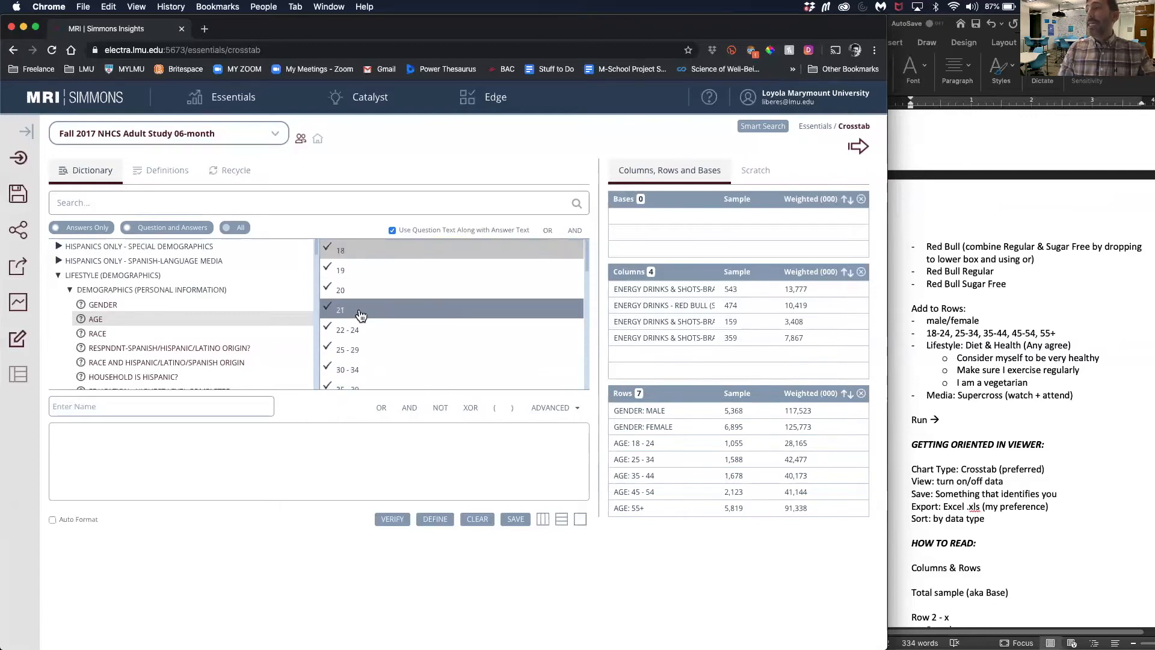
left_click(361, 313, "shift")
left_click_drag(360, 317, 298, 452)
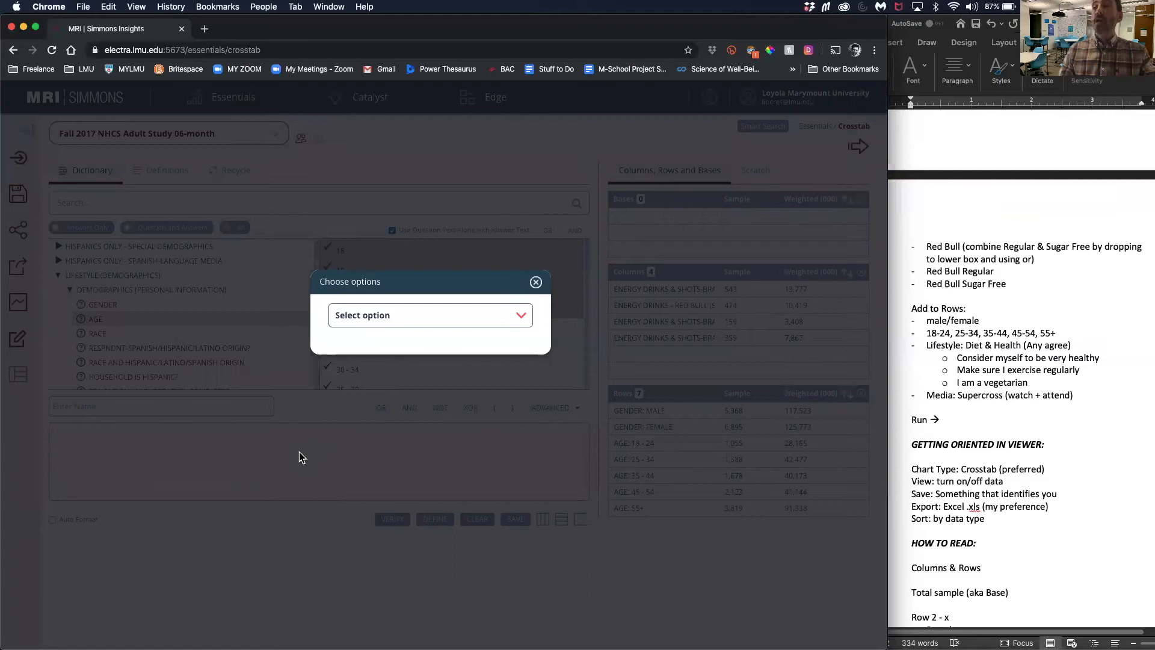
left_click(394, 316)
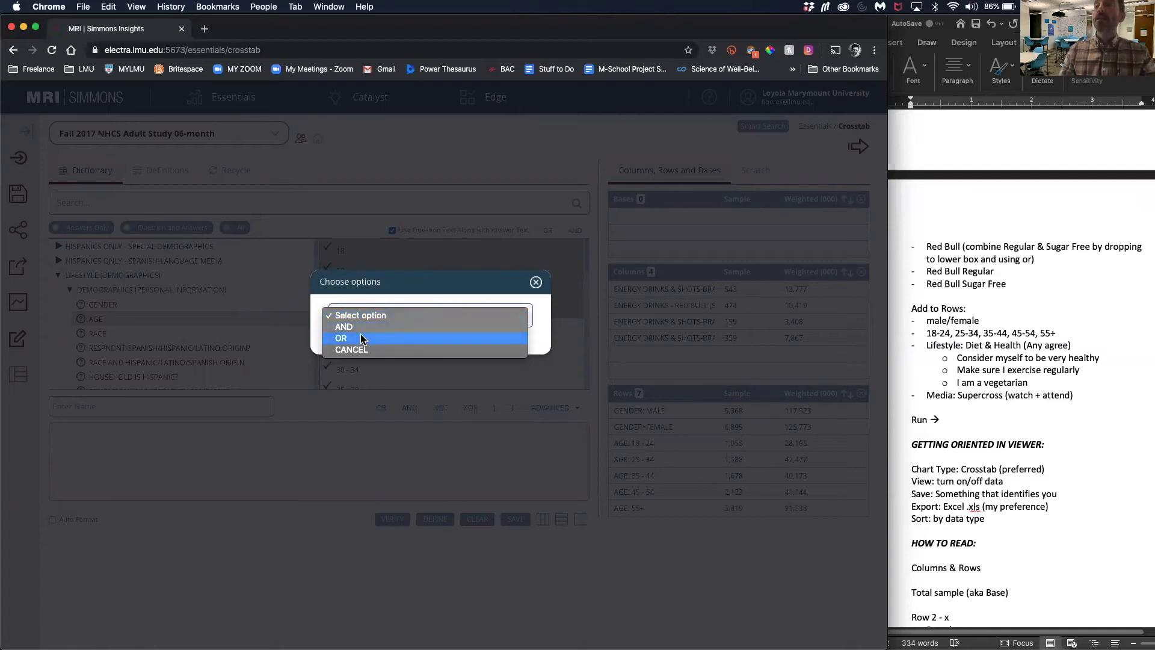
left_click(540, 283)
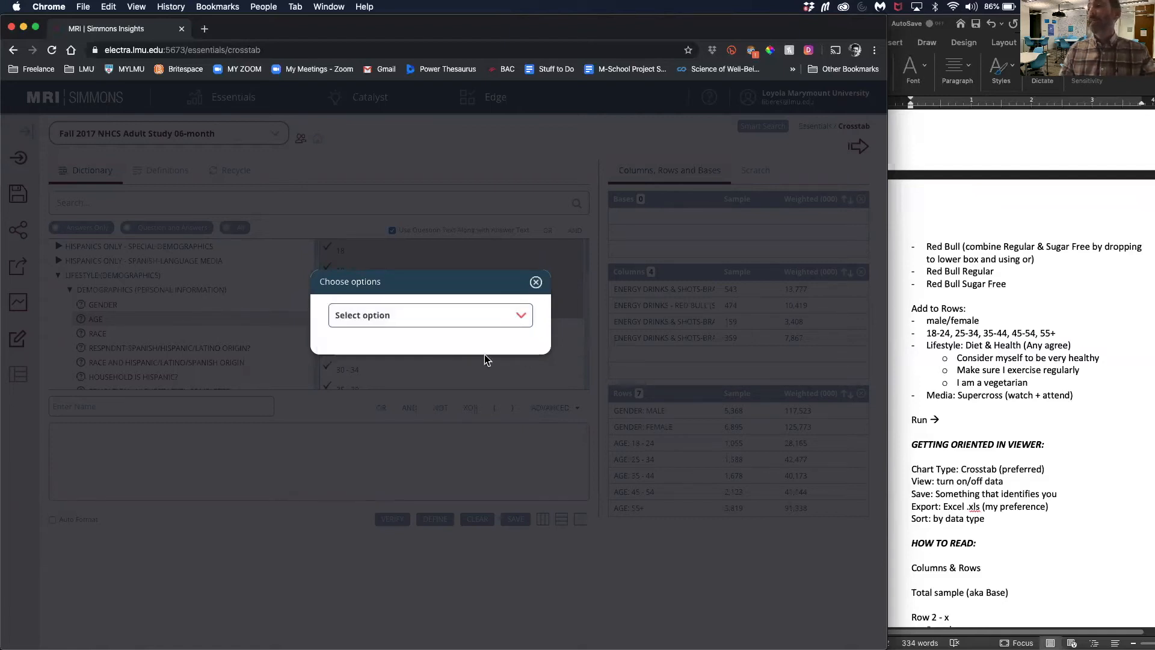
left_click(535, 282)
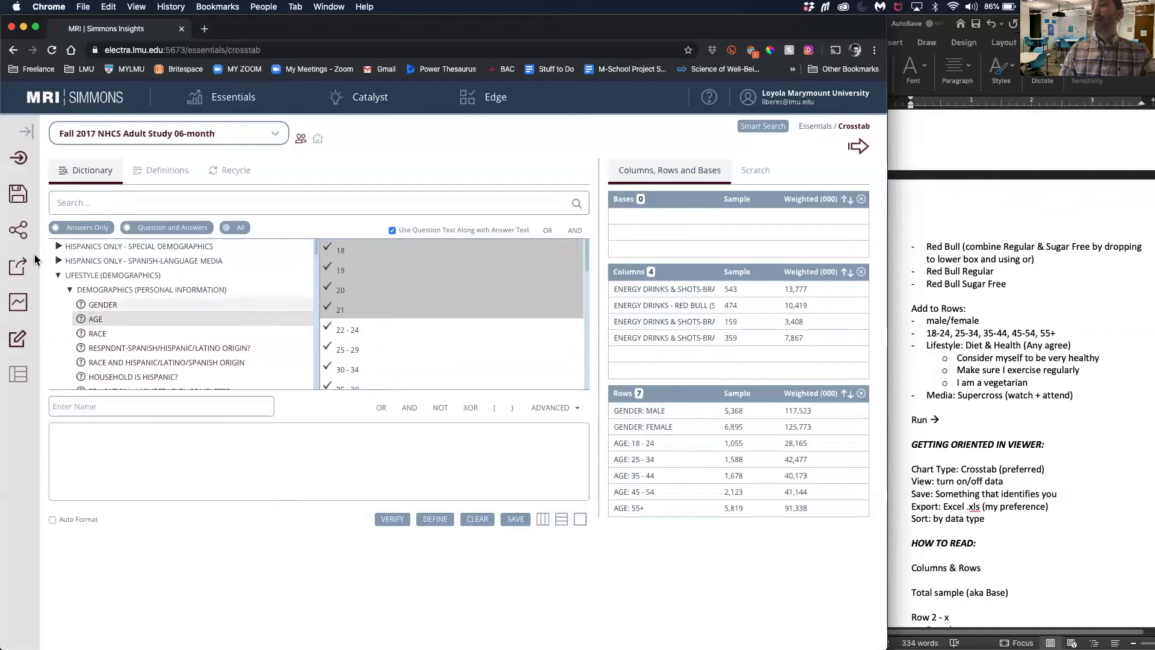
- Collapse Lifestyle (Demographics) and open the Attitudes (Health) - Any Agree answers from Diet and Health under Lifestyle Statements
left_click(70, 290)
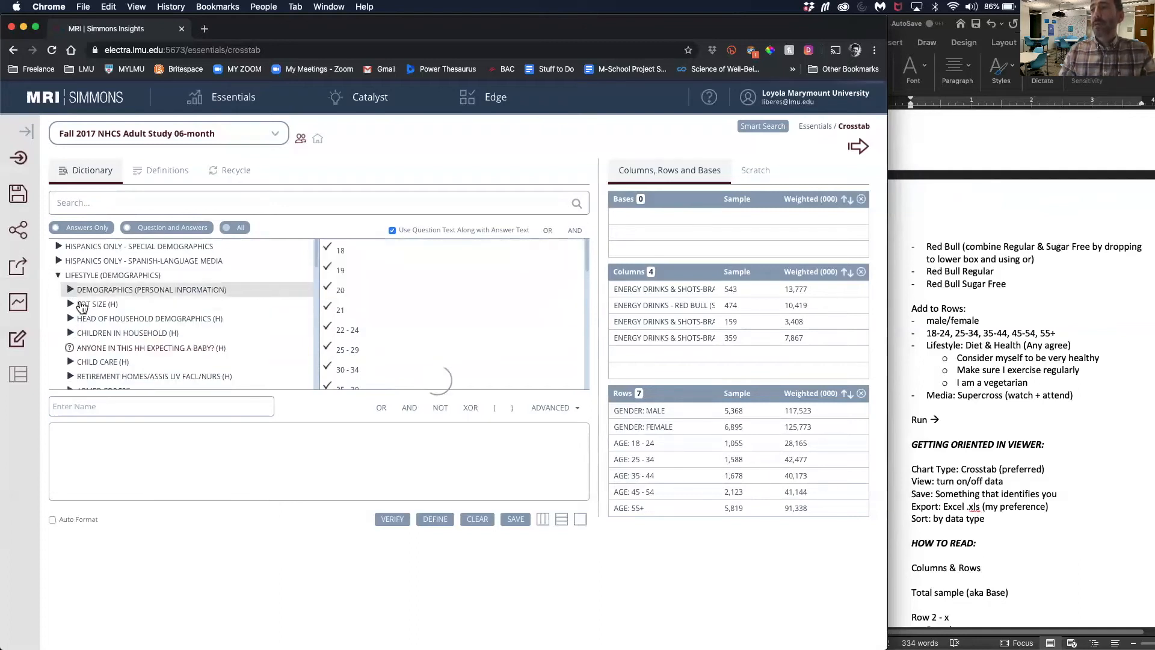
left_click(59, 277)
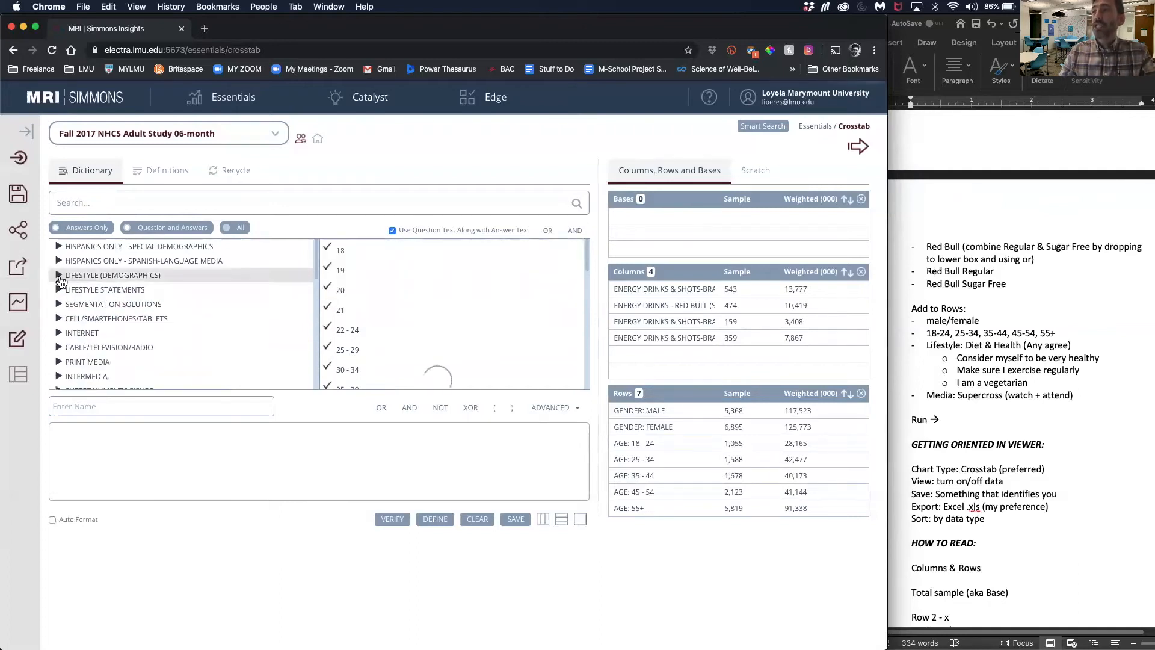
left_click(59, 290)
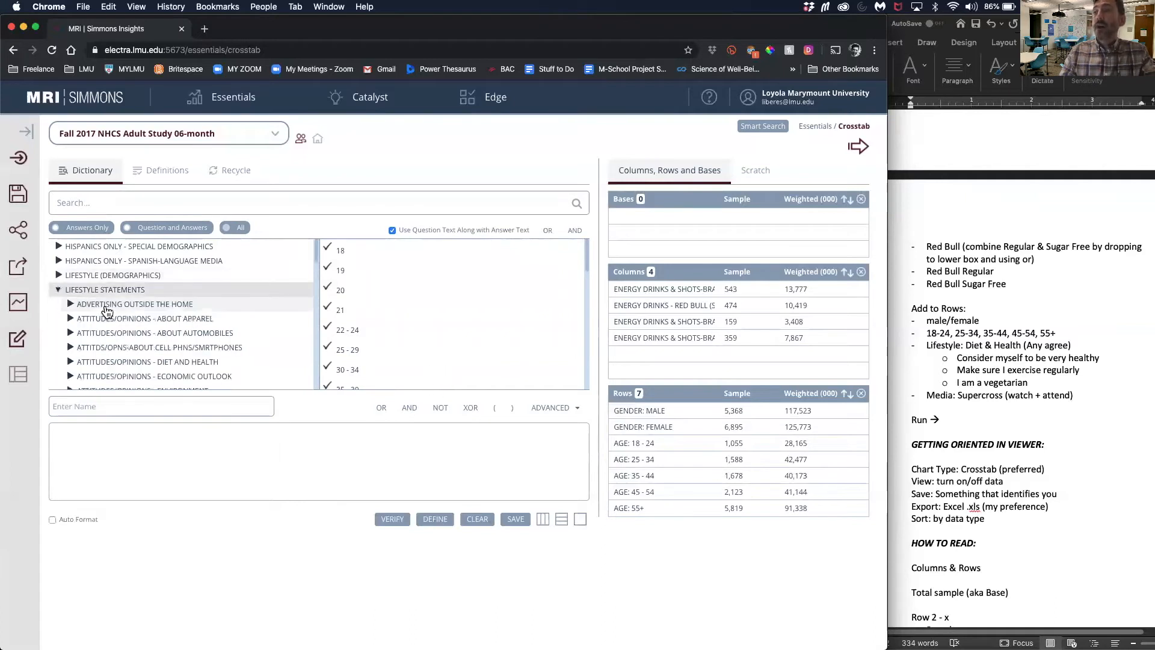
scroll(153, 325, "down", 1)
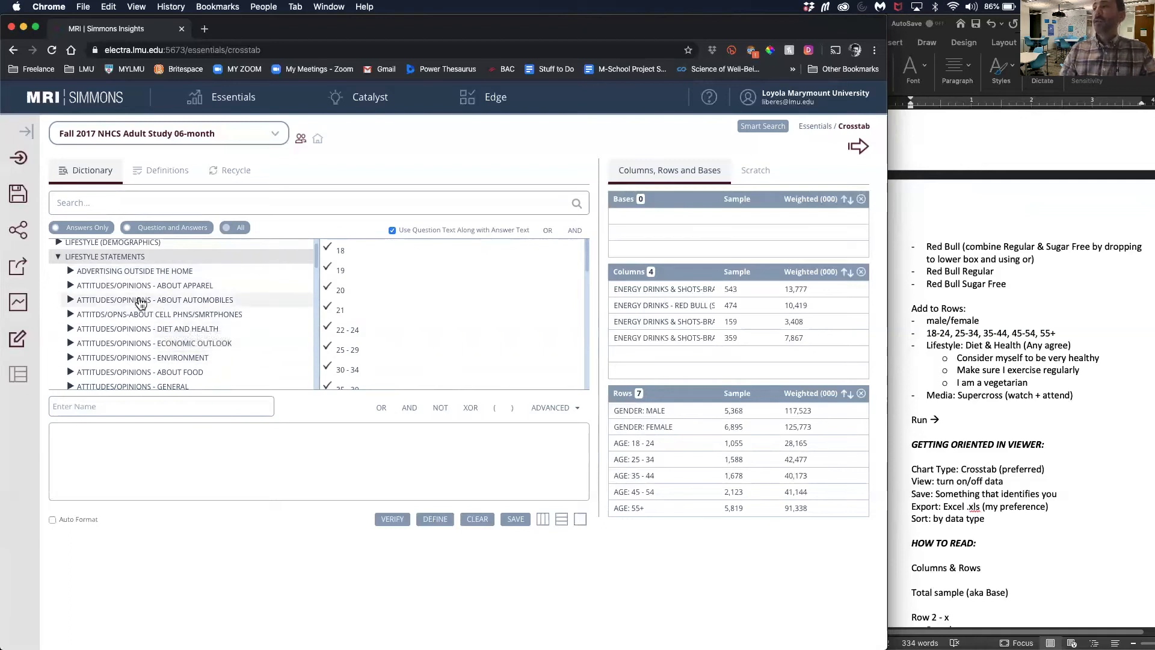
scroll(152, 317, "down", 1)
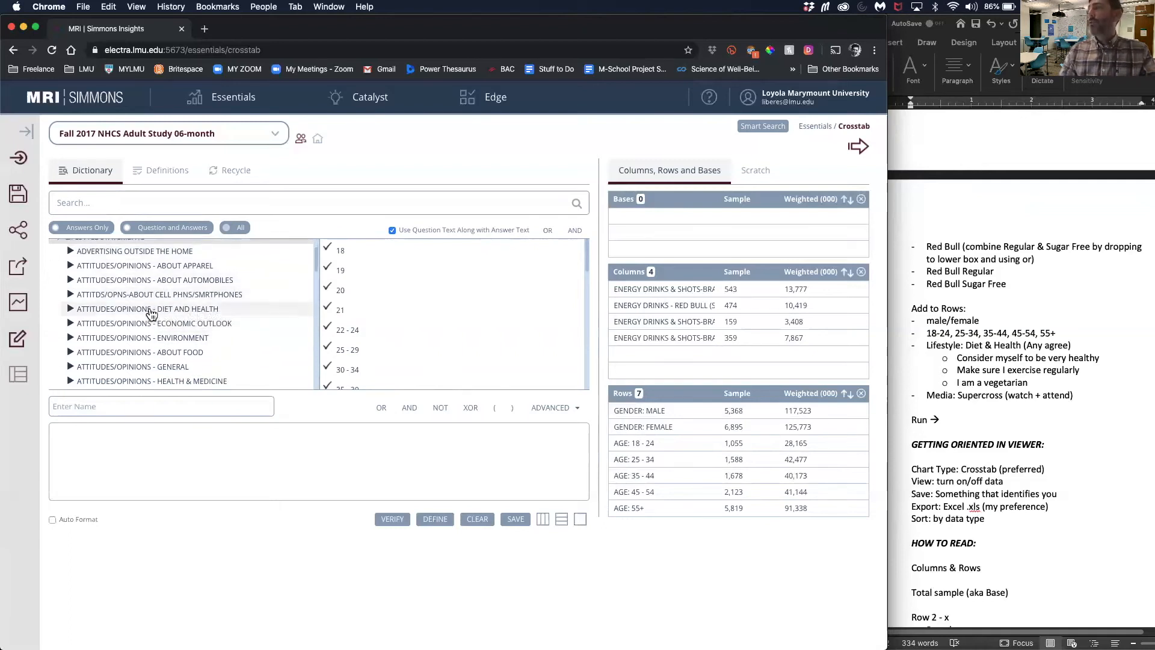
left_click(150, 312)
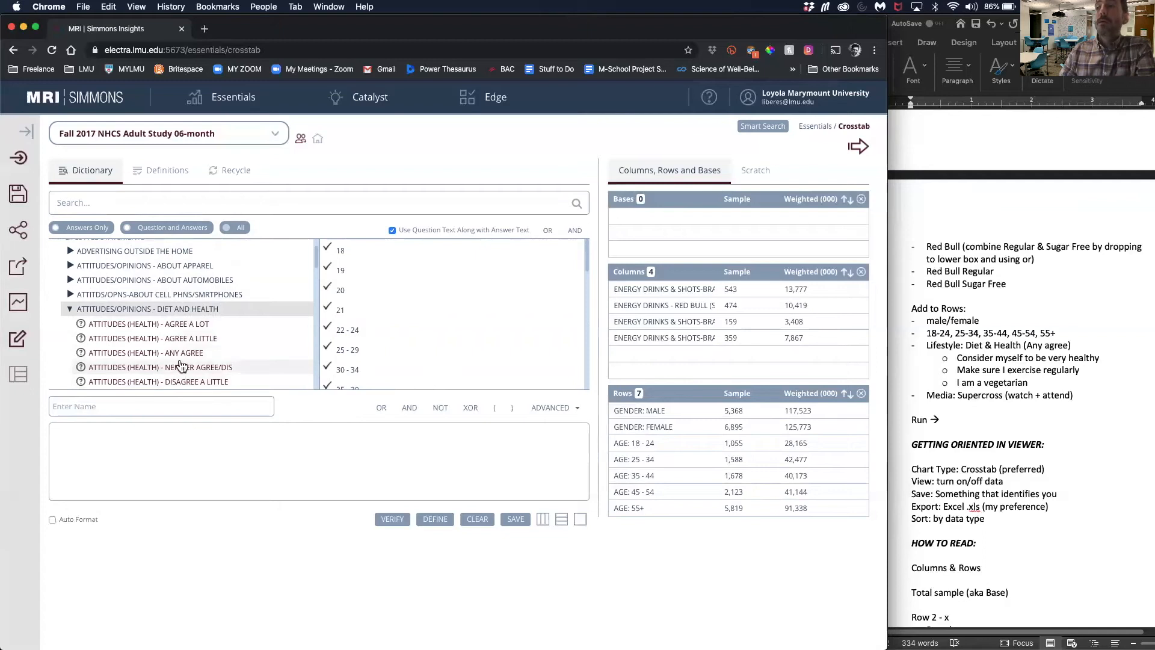
scroll(181, 368, "down", 2)
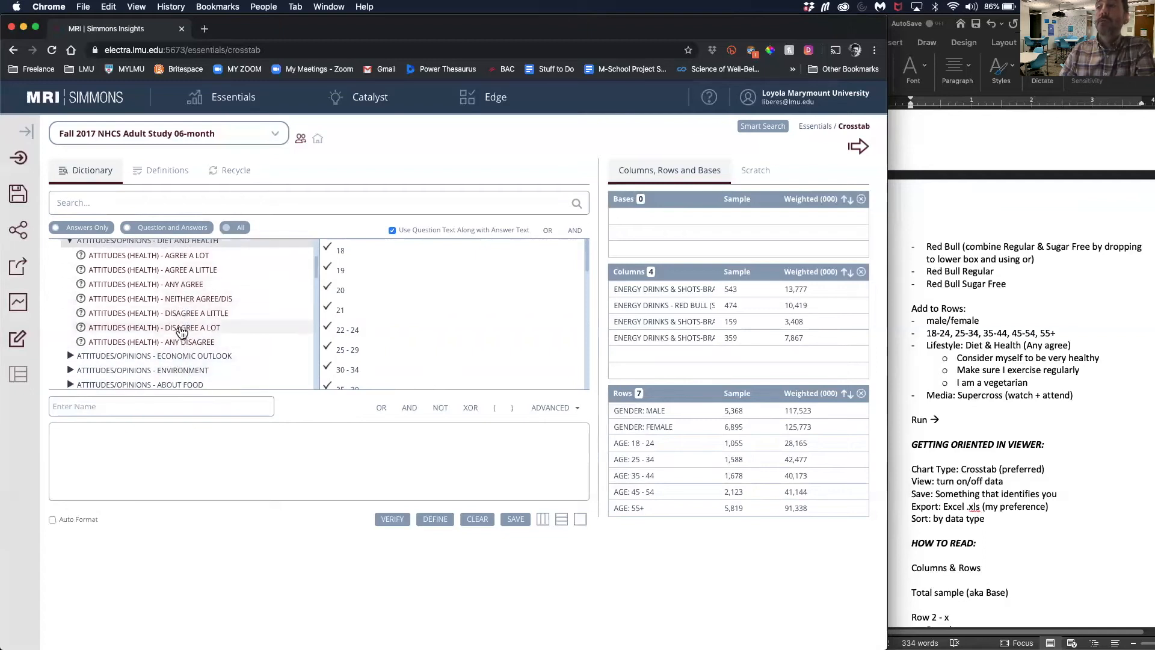
scroll(182, 332, "up", 1)
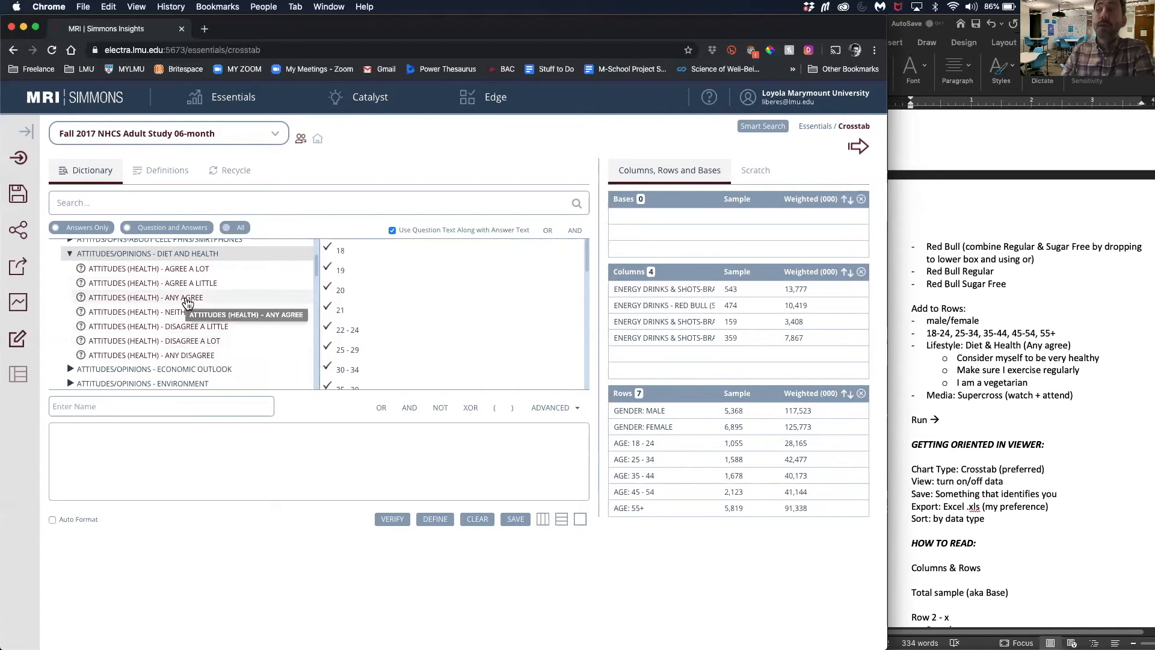
left_click(187, 298)
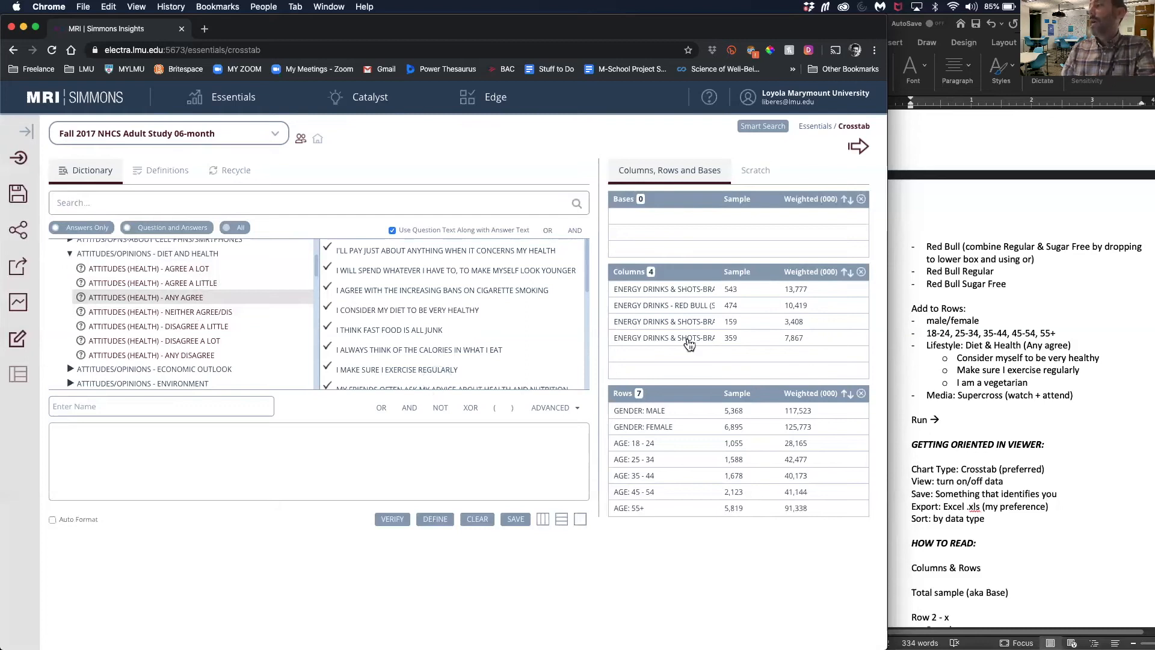
- Add the Any Agree answer "I consider my diet to be very healthy" to the rows
left_click(439, 316)
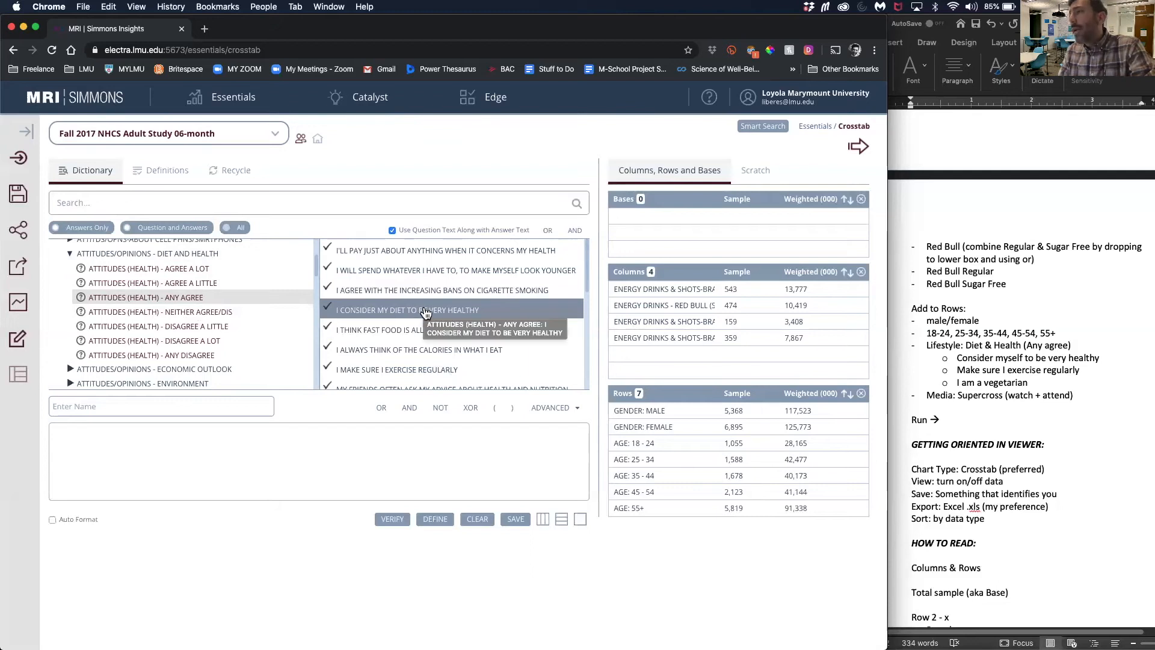
scroll(425, 313, "down", 3)
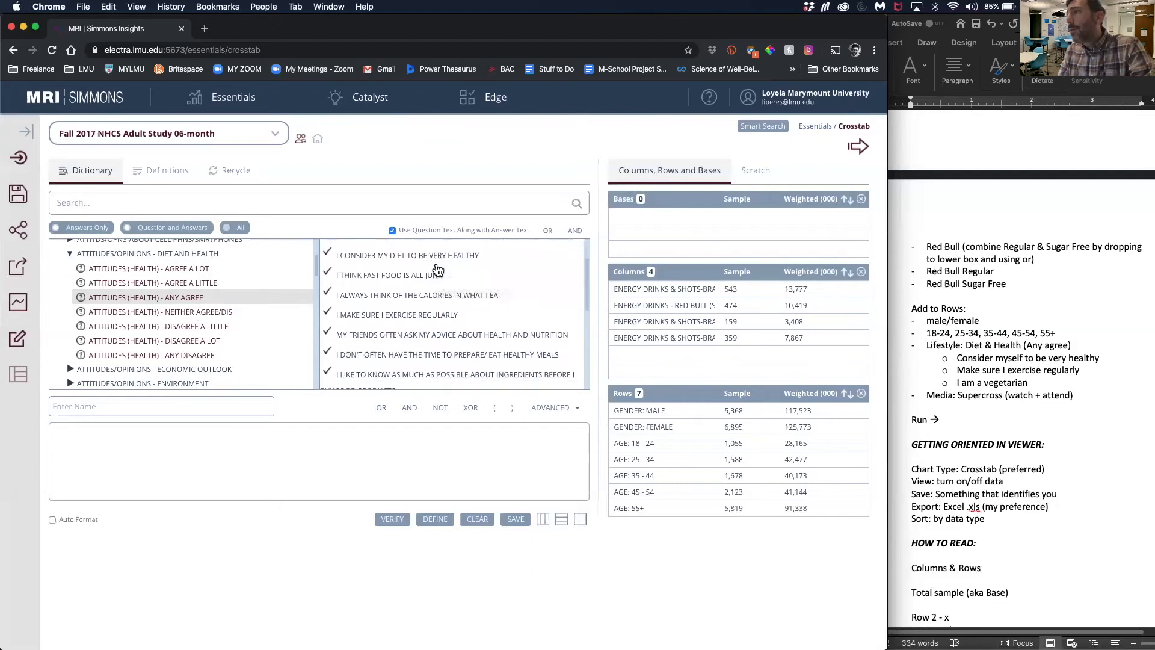
scroll(433, 273, "down", 1)
scroll(421, 289, "up", 4)
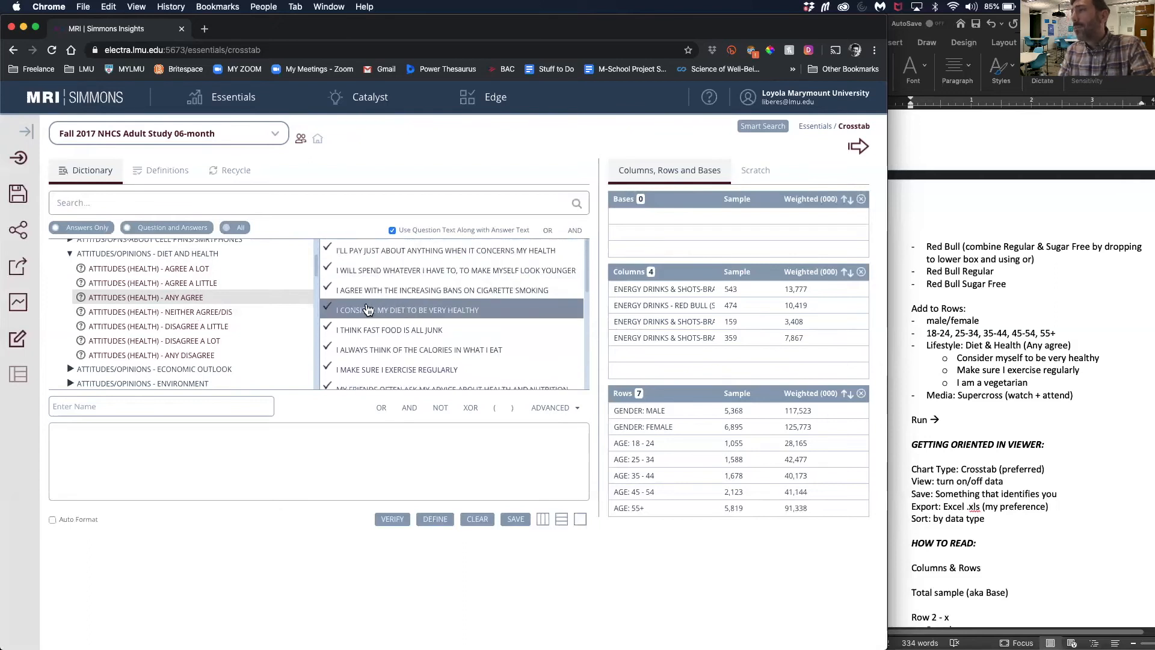
left_click(365, 310)
left_click_drag(370, 310, 662, 470)
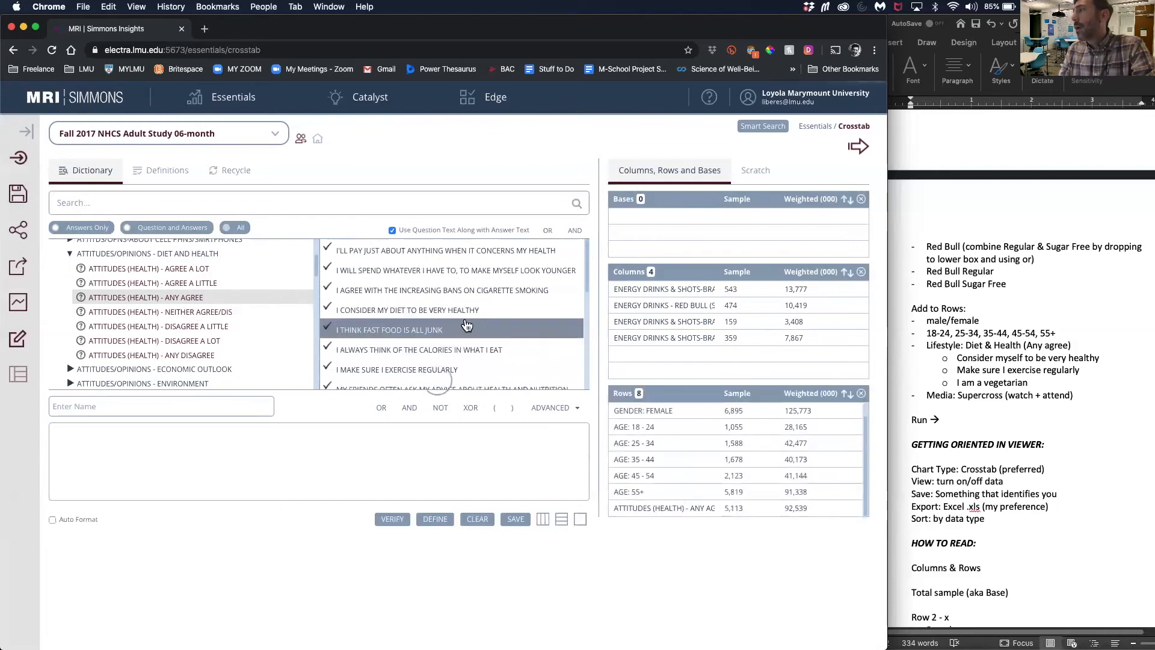
- Add the Any Agree answer "I am a vegetarian" to the rows
scroll(466, 325, "down", 5)
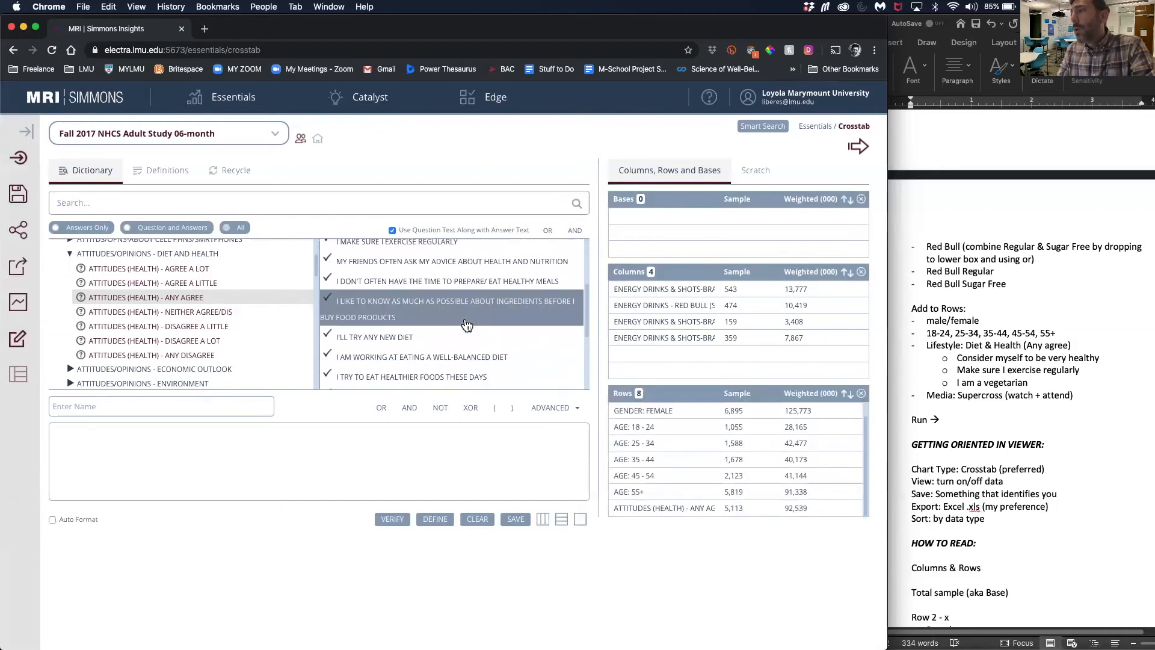
scroll(466, 325, "down", 4)
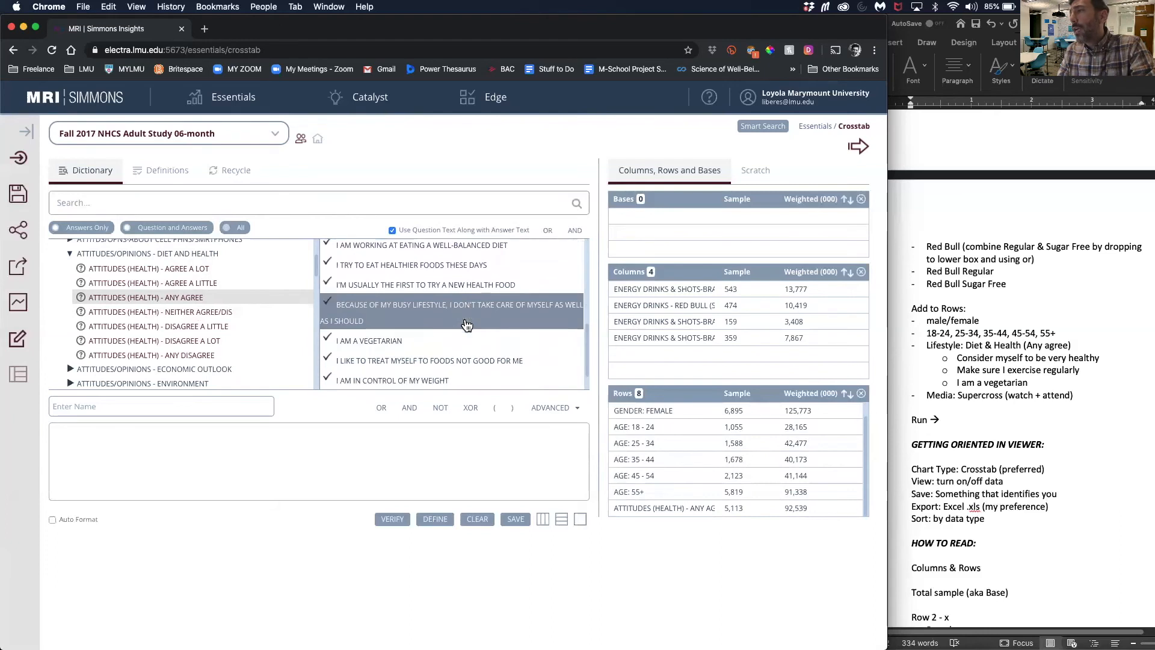
left_click_drag(377, 345, 668, 465)
- Add the Any Agree answer "I make sure I exercise regularly" to the rows
scroll(452, 359, "down", 1)
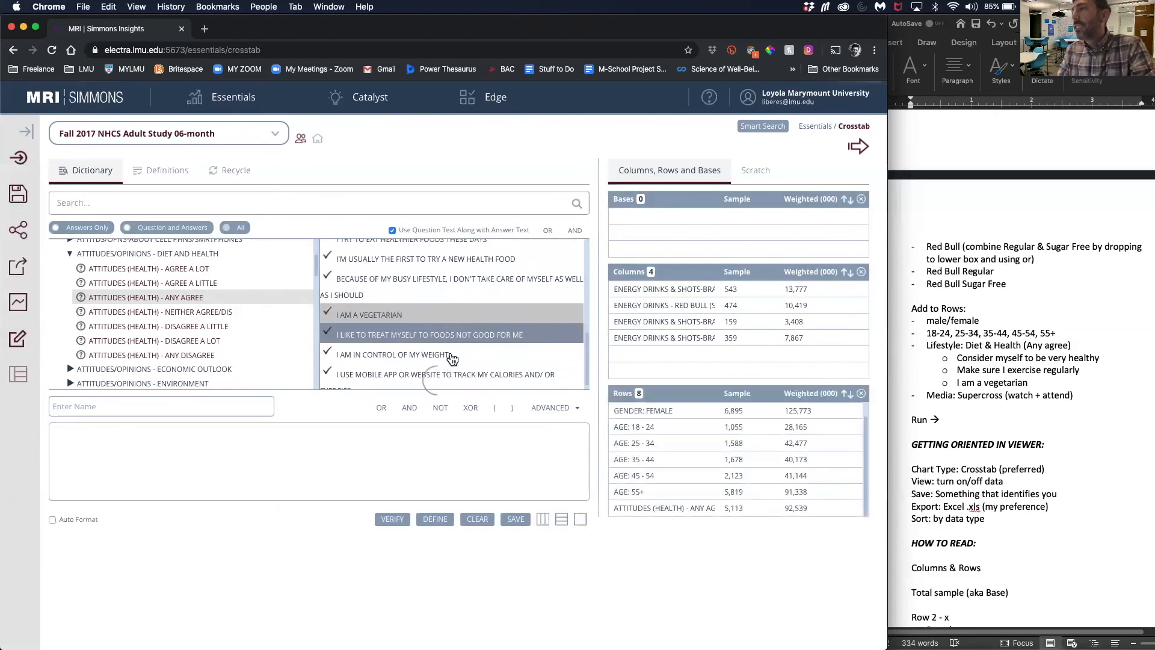
scroll(452, 359, "up", 2)
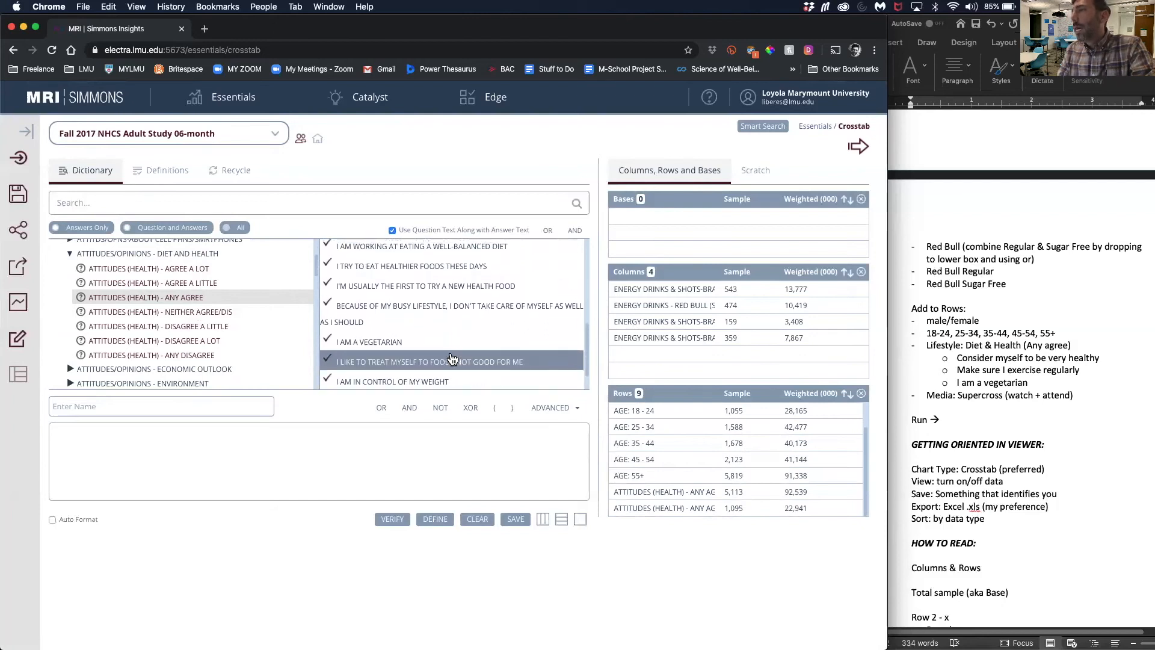
scroll(452, 359, "up", 1)
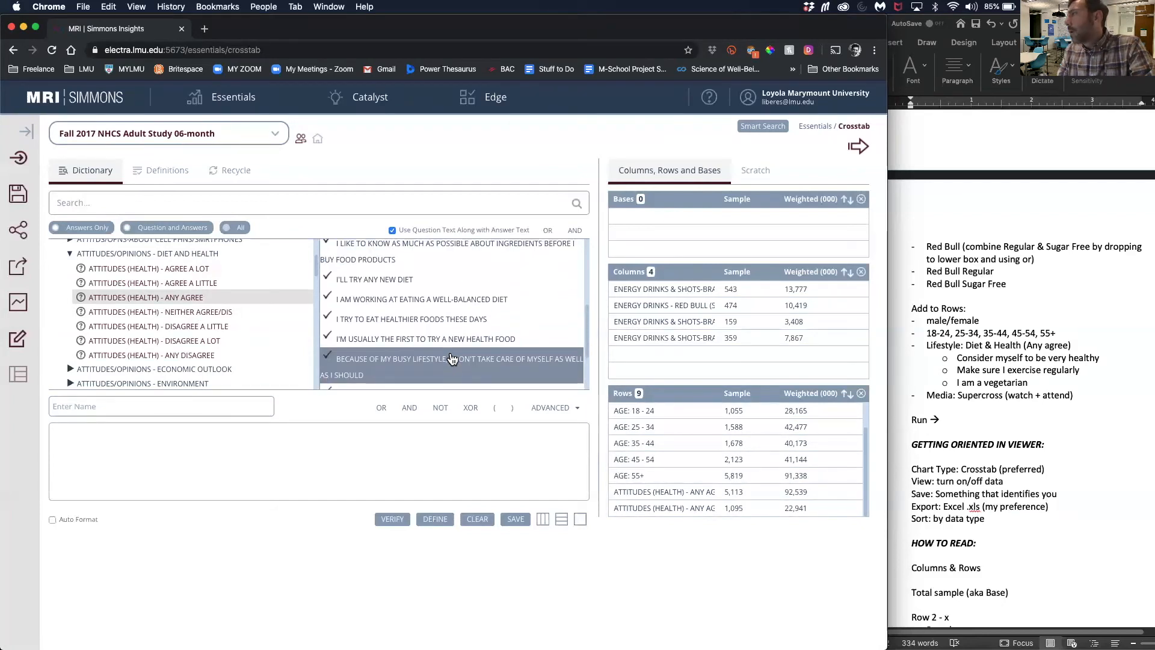
scroll(453, 359, "up", 5)
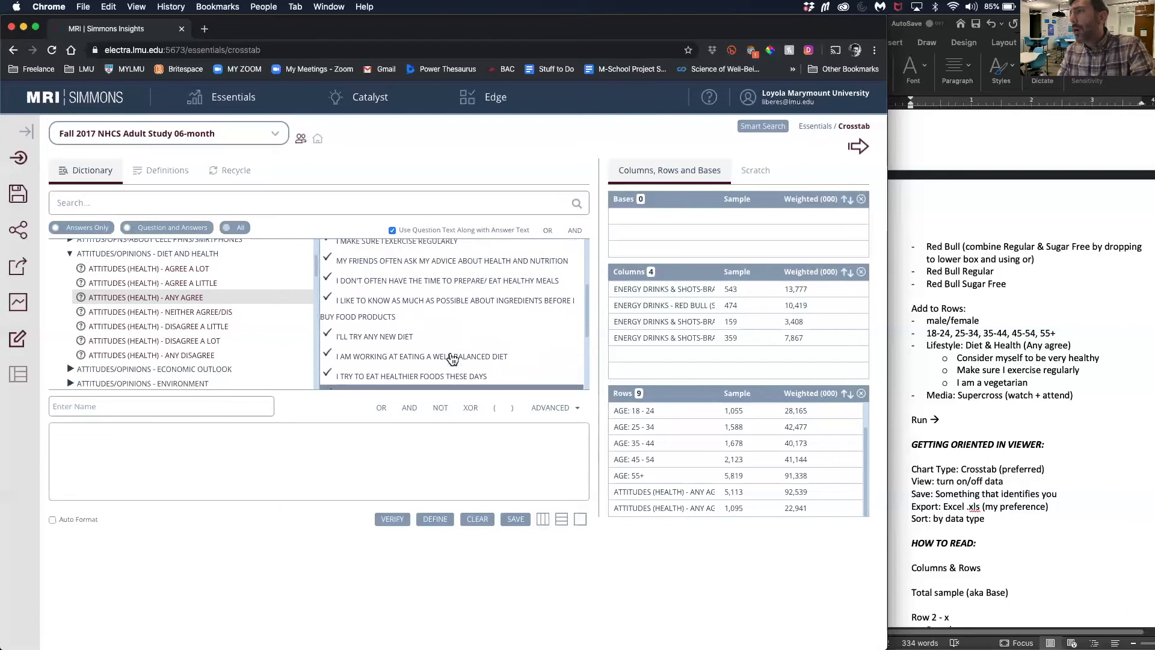
left_click_drag(400, 280, 706, 493)
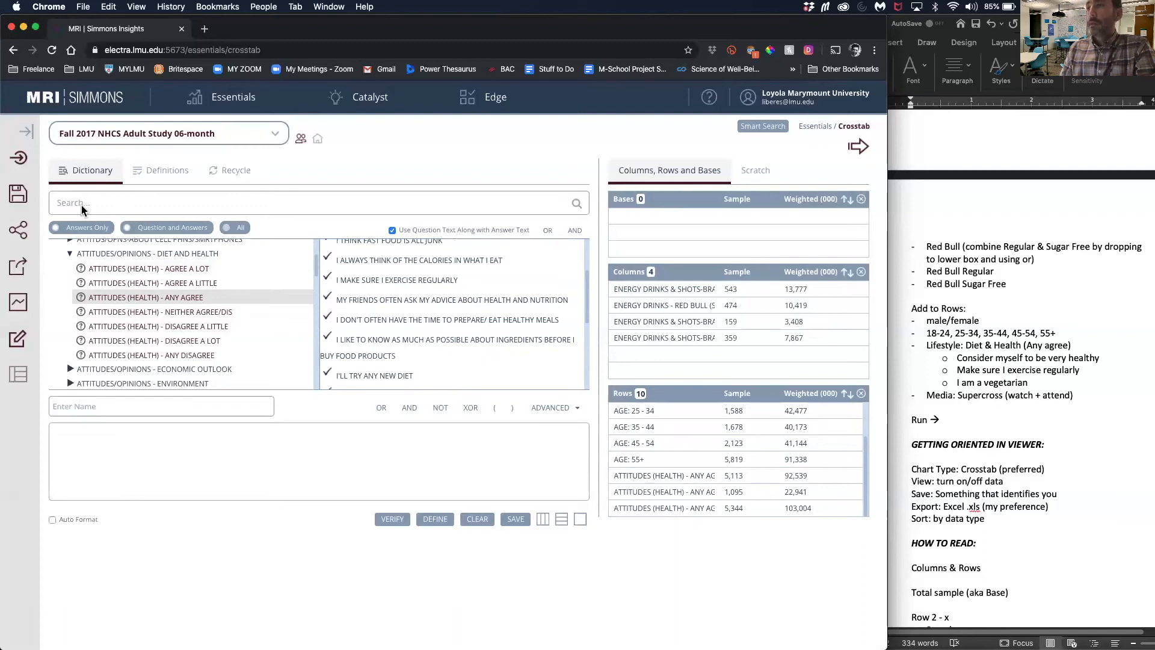
- Collapse Lifestyle Statements, then search the dictionary for "supercross" and expand Cable/Television/Radio down to TV - Sports Events
scroll(83, 295, "up", 5)
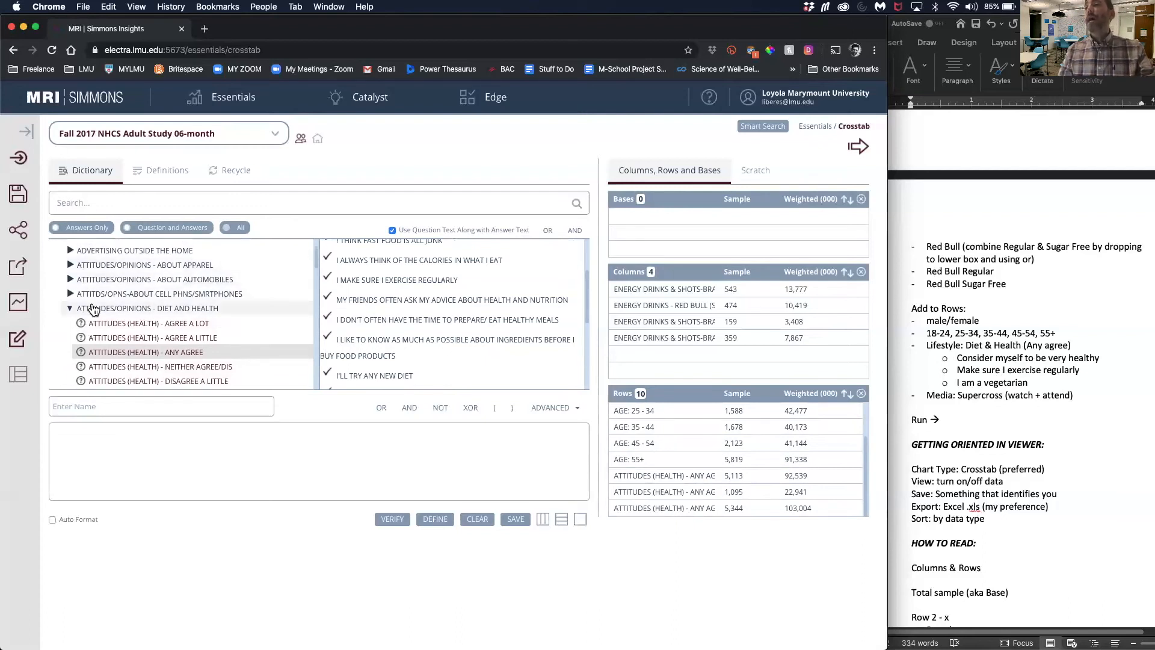
left_click(58, 289)
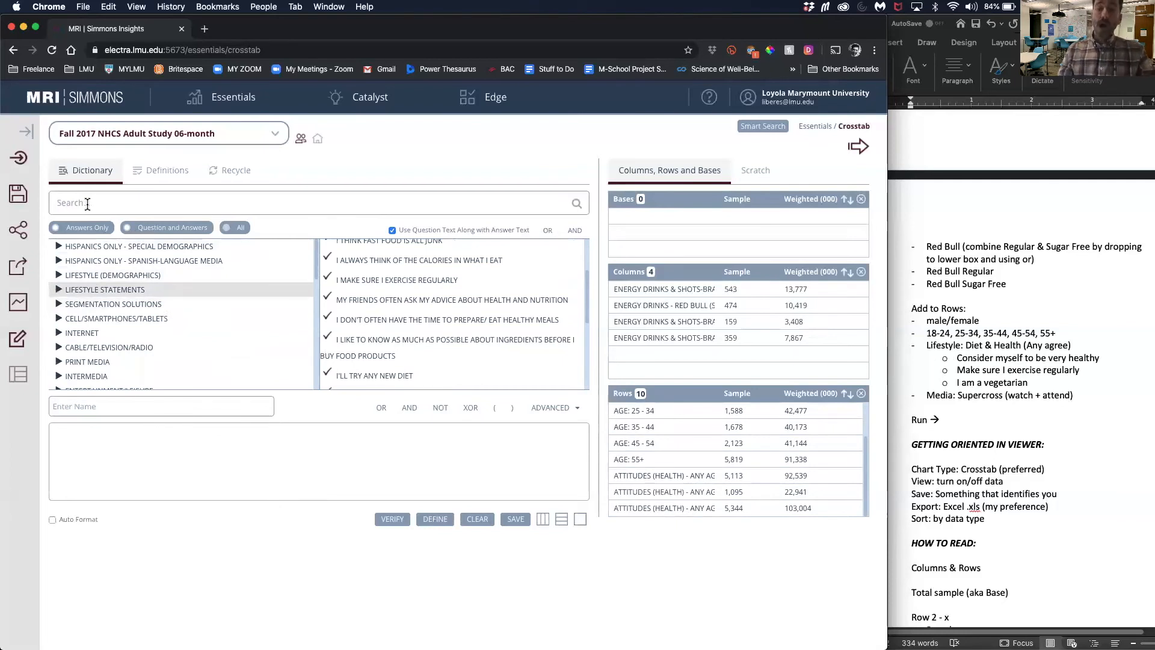
type("supercross")
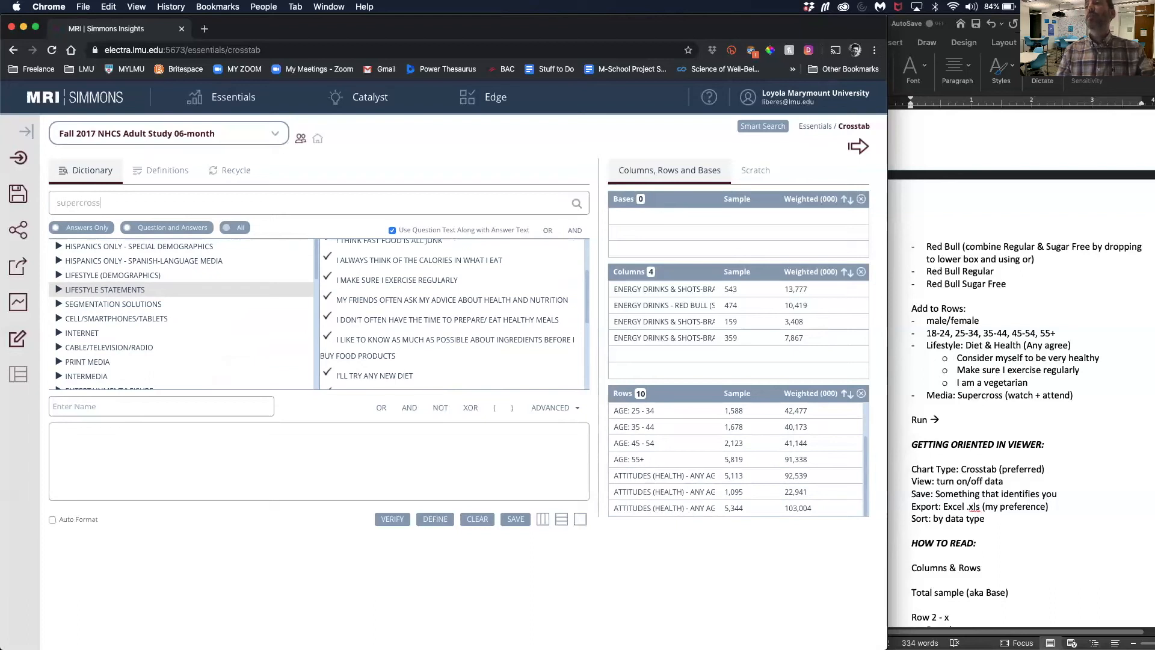
key("Return")
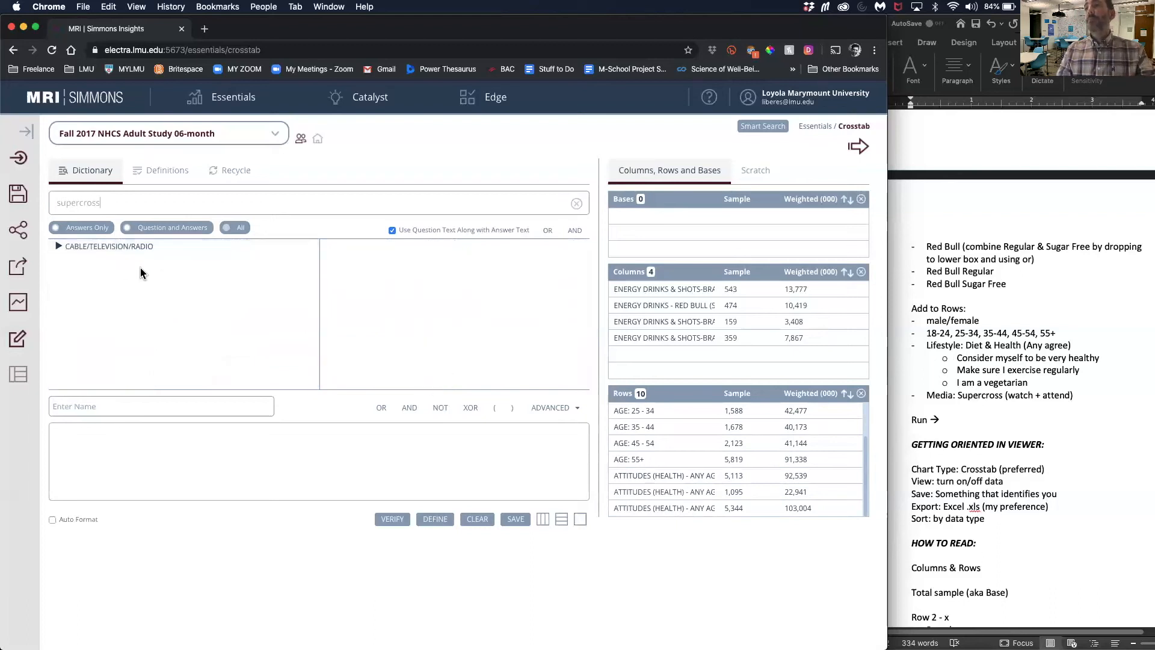
left_click(58, 248)
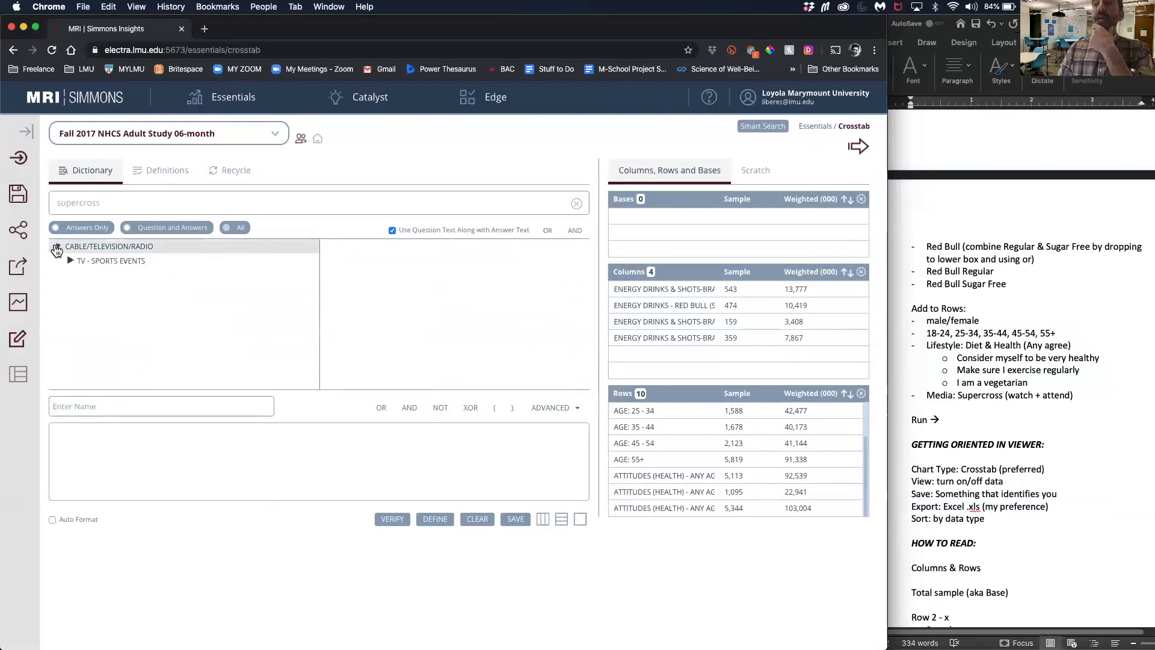
left_click(70, 261)
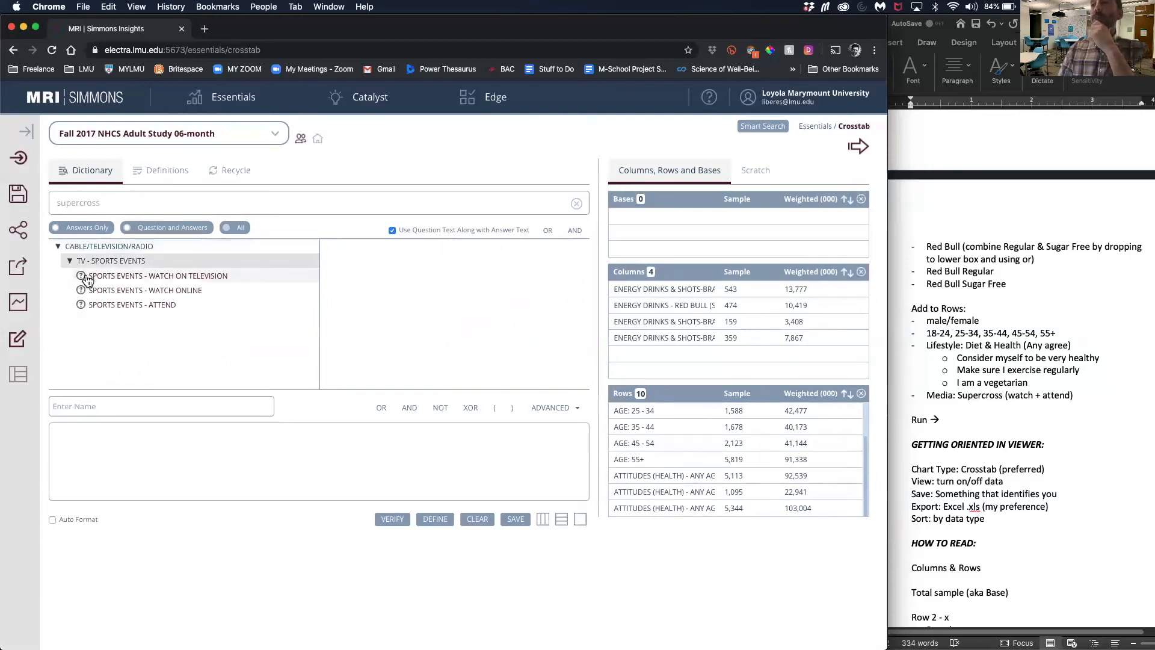
- Combine the Supercross answers from Watch on Television, Watch Online and Attend into one definition joined with OR
left_click(134, 277)
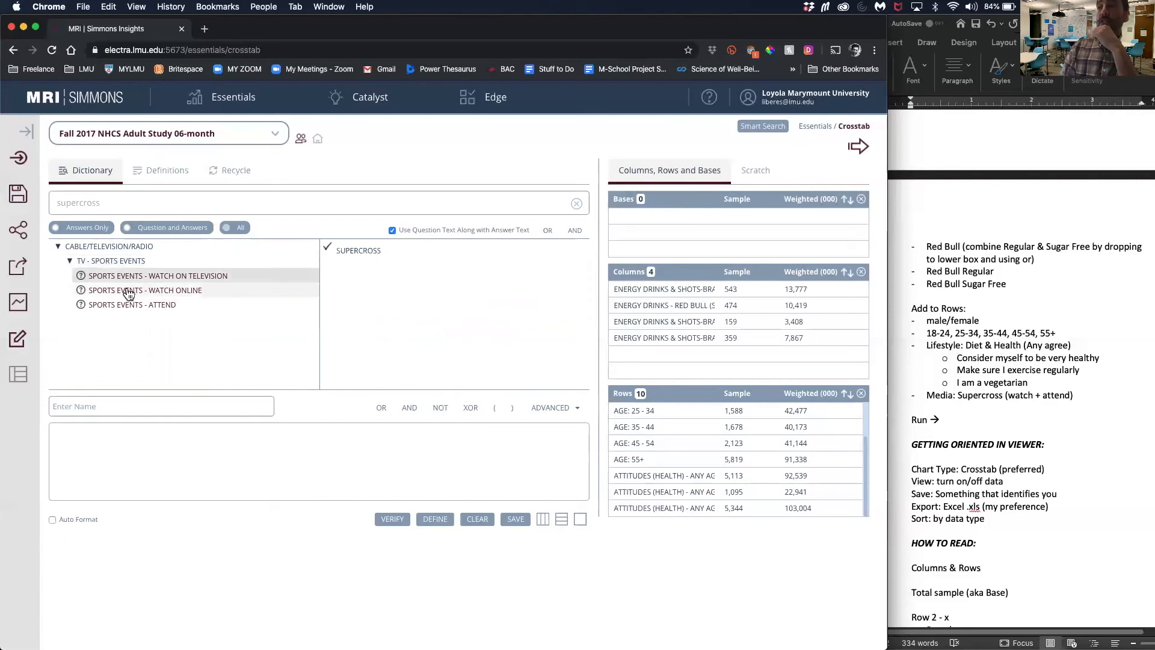
left_click(128, 292)
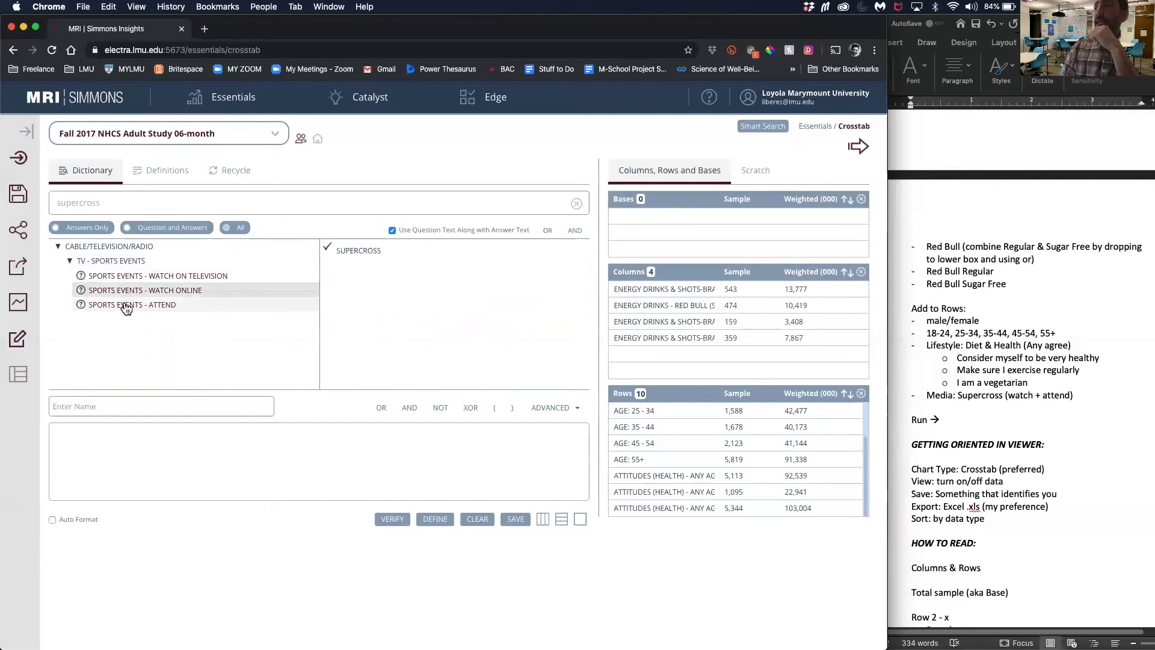
left_click(127, 306)
left_click(129, 278)
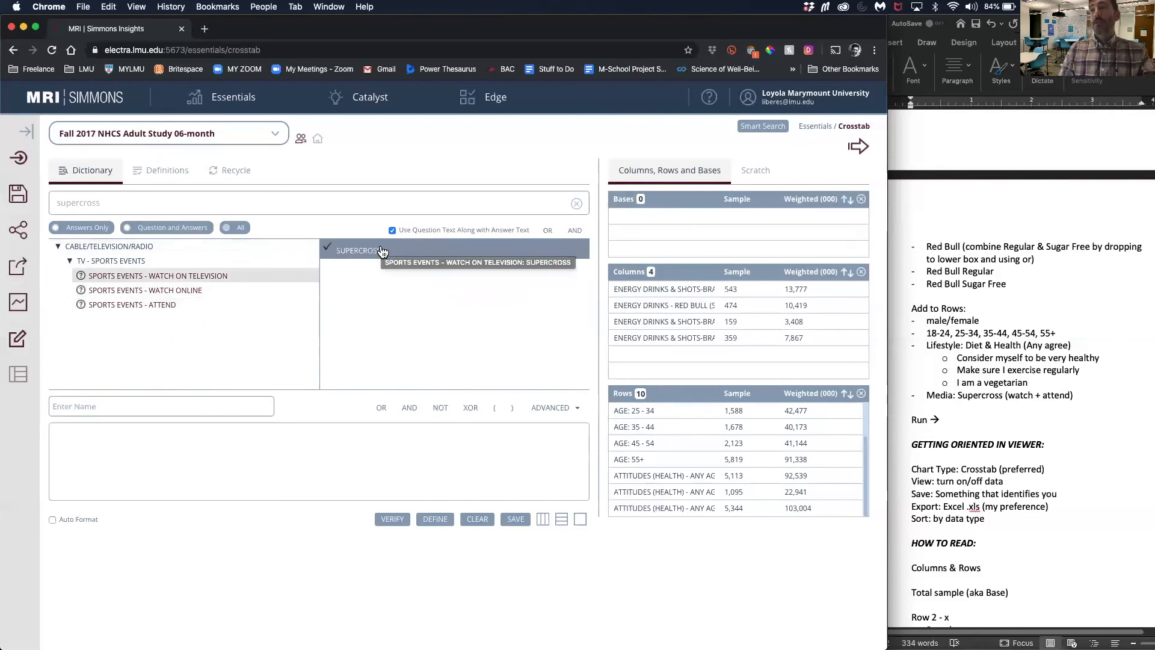
left_click_drag(382, 251, 240, 452)
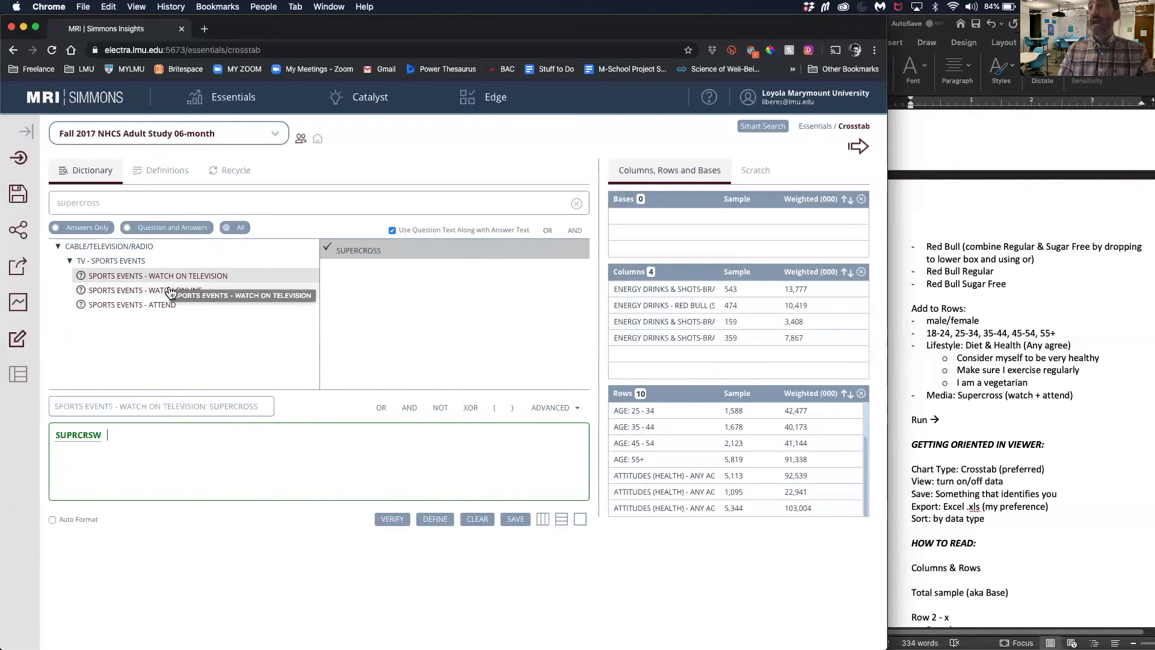
left_click(271, 291)
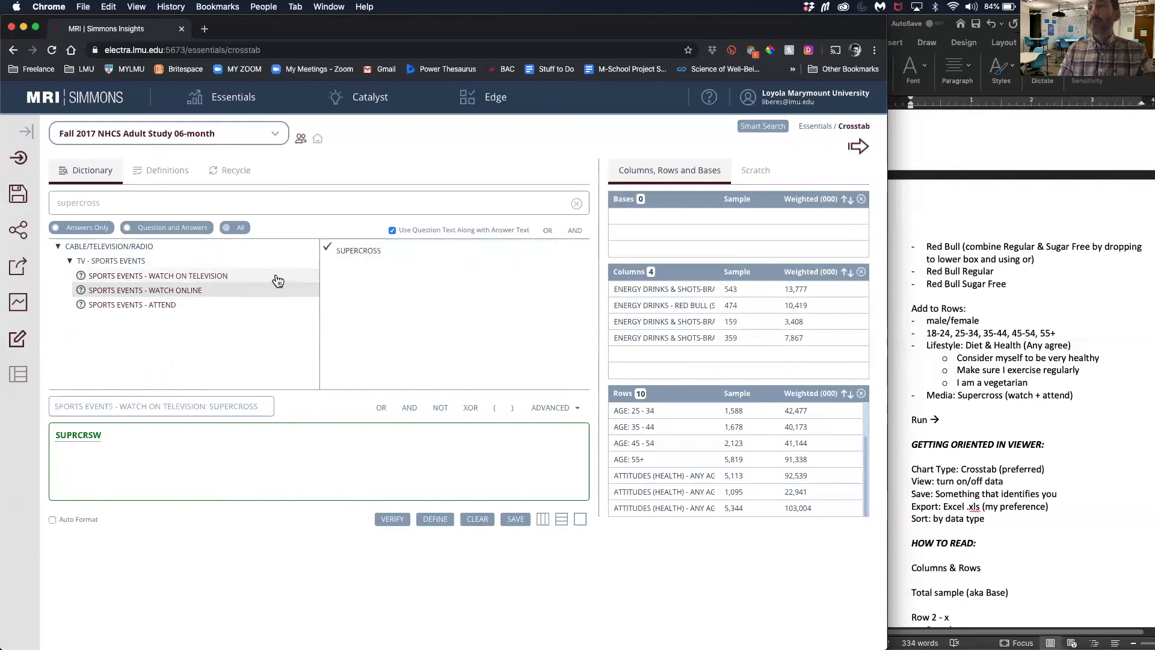
left_click(383, 409)
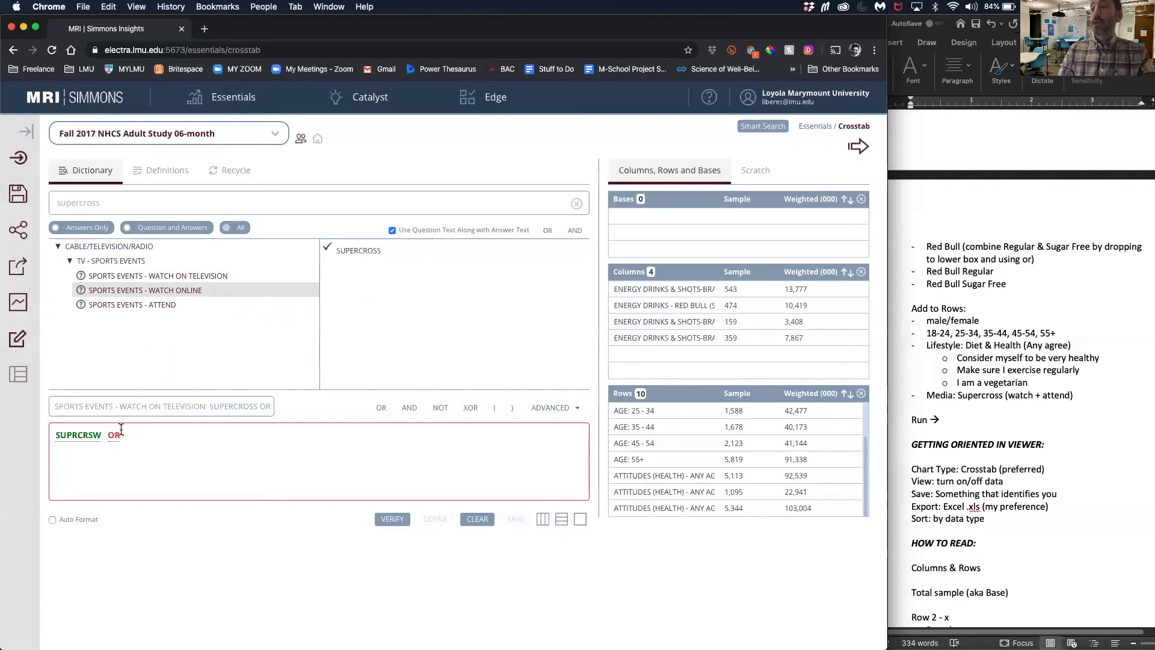
left_click(338, 257)
left_click_drag(387, 257, 300, 454)
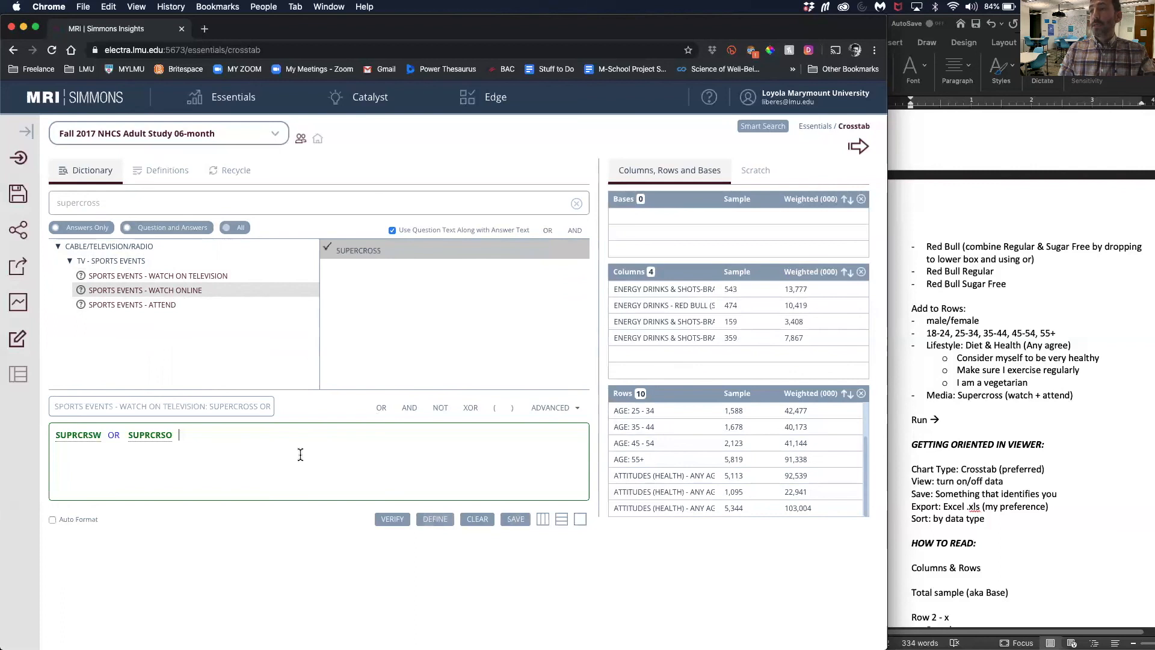
left_click(382, 407)
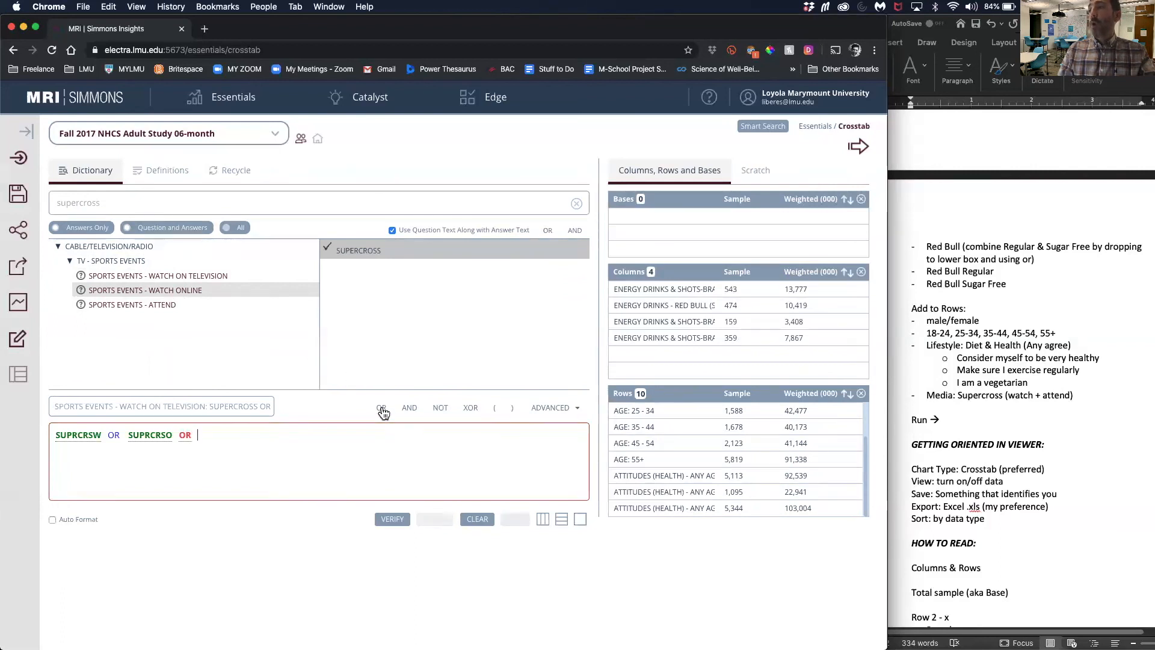
left_click(129, 305)
left_click_drag(358, 253, 312, 445)
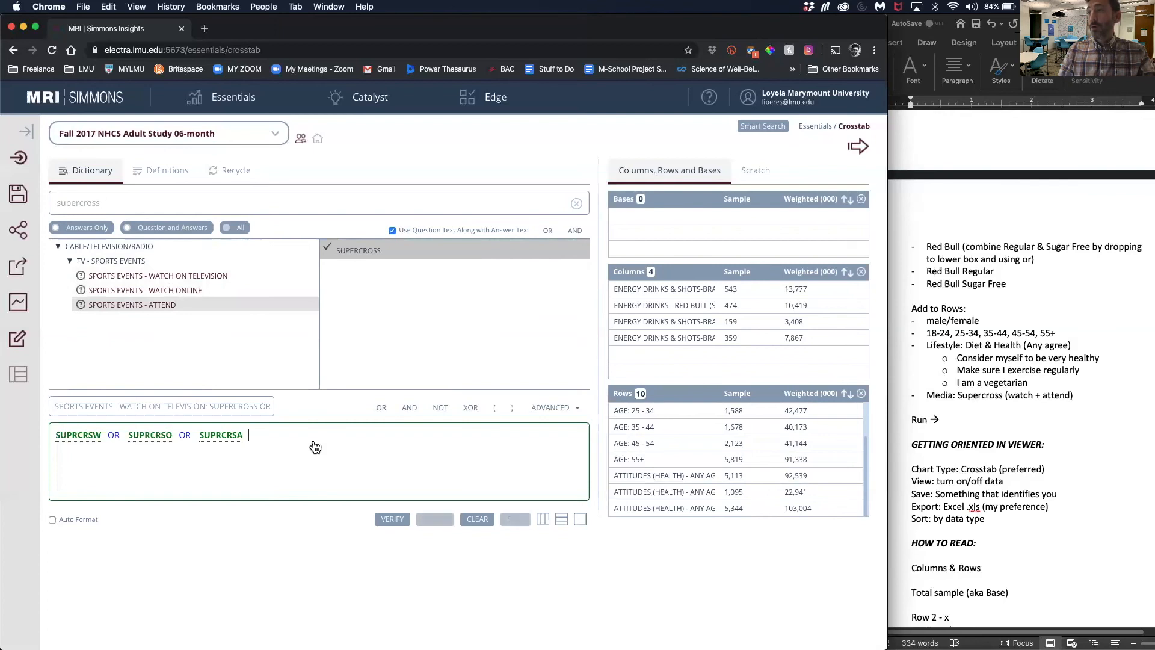
- Name the combined Supercross definition "SUPERCROSS FAN (ANY)" and add it to the rows
left_click(218, 400)
type("SUPER")
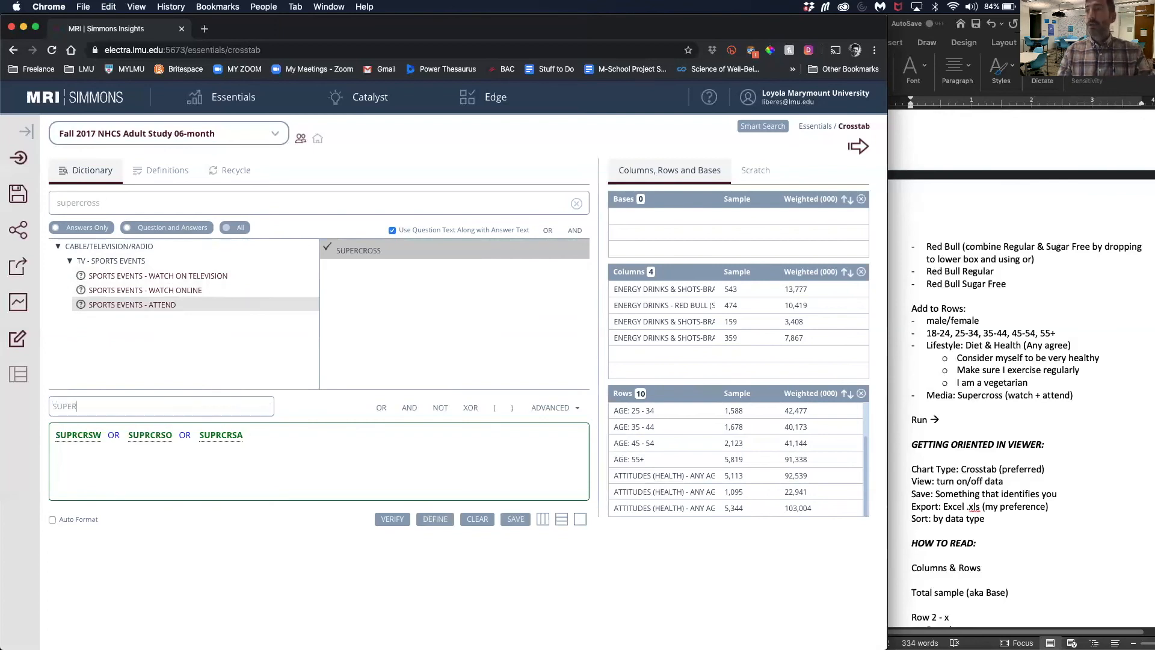
type(" CROSS")
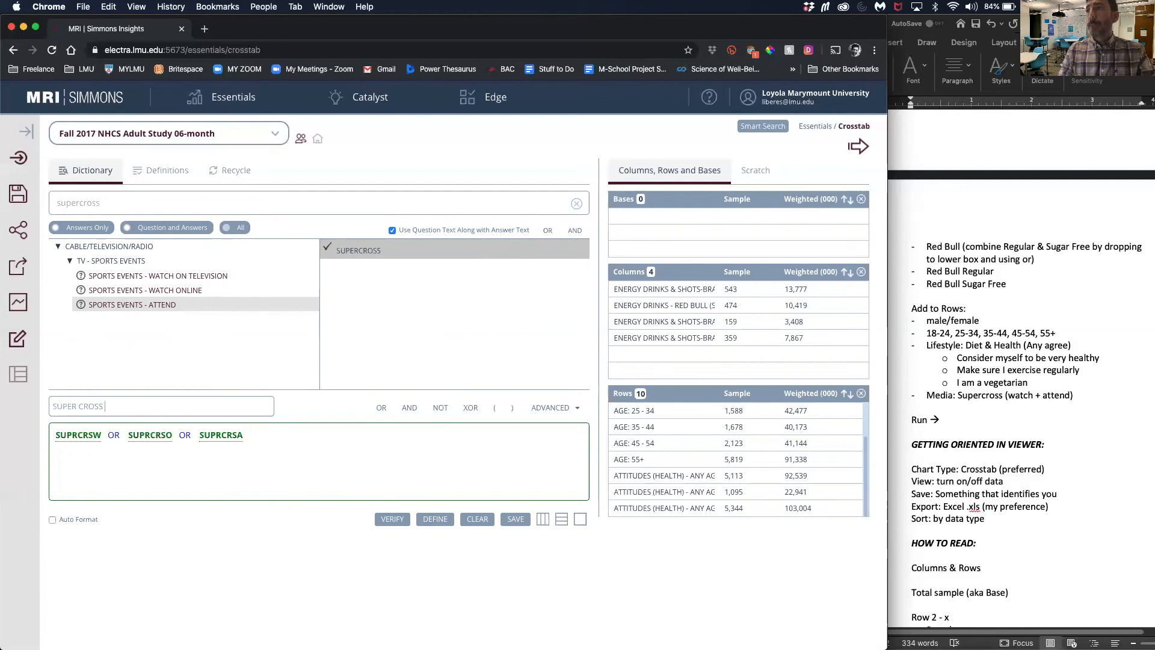
key("BackSpace")
key("BackSpace")
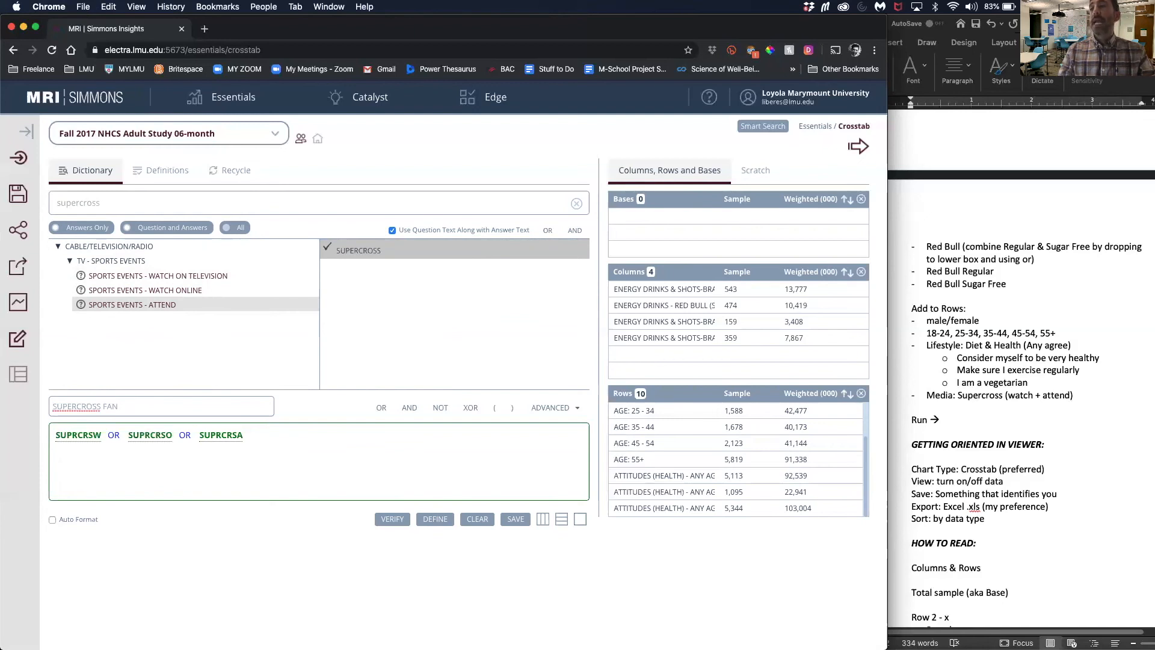
type("(ANY)")
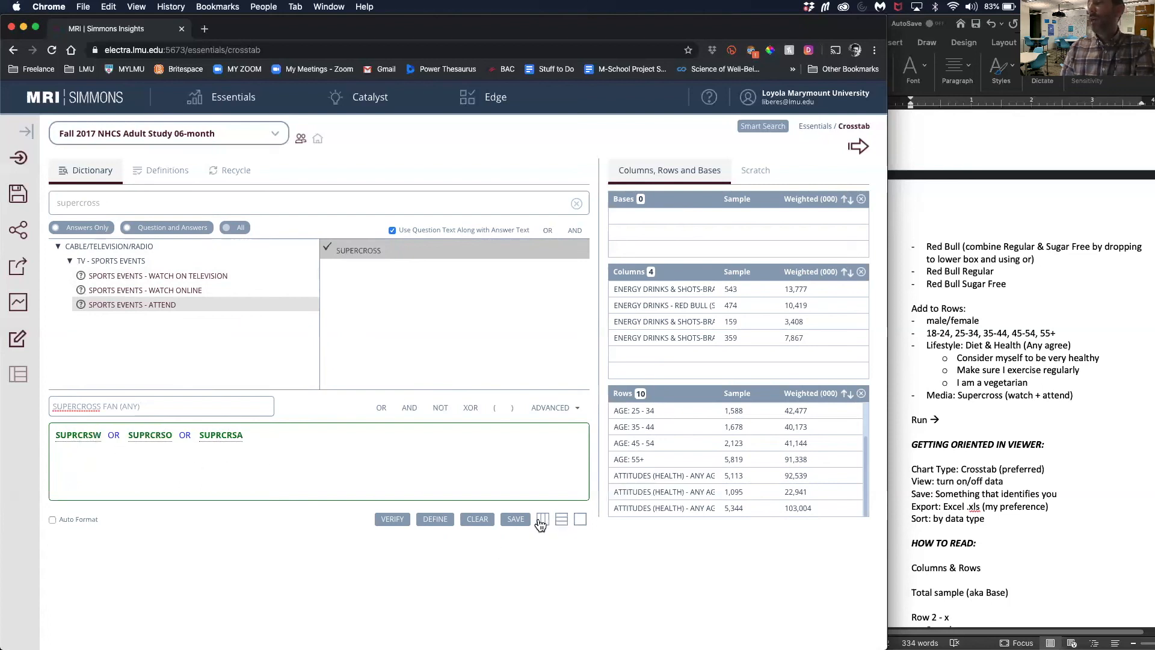
left_click(562, 520)
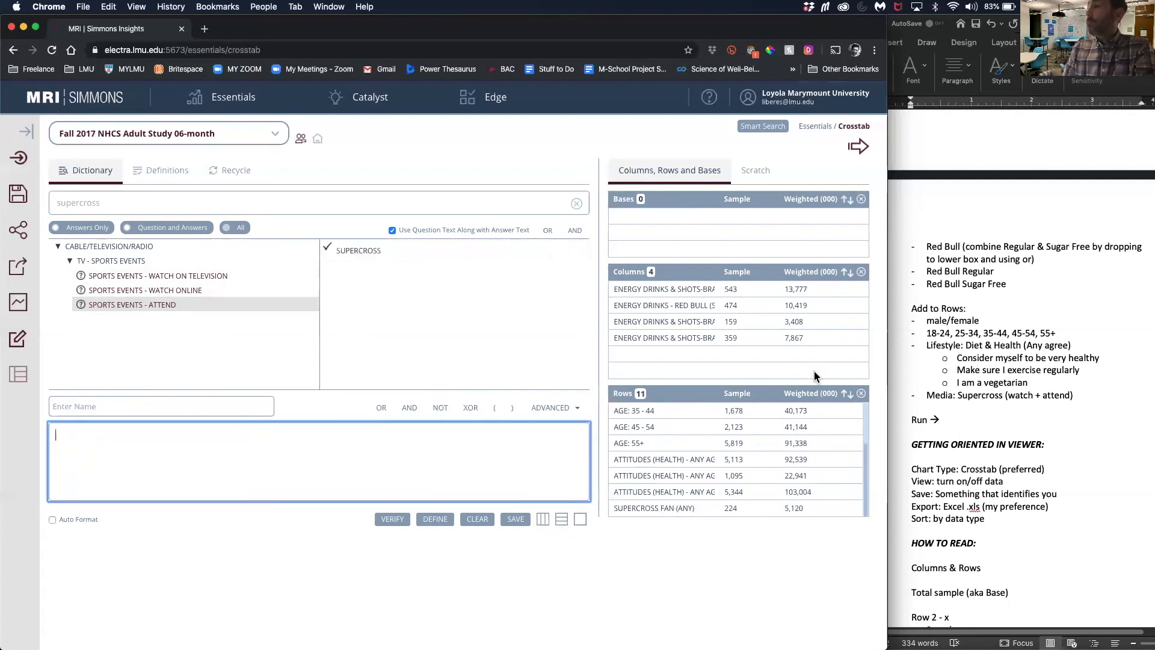
left_click(695, 363)
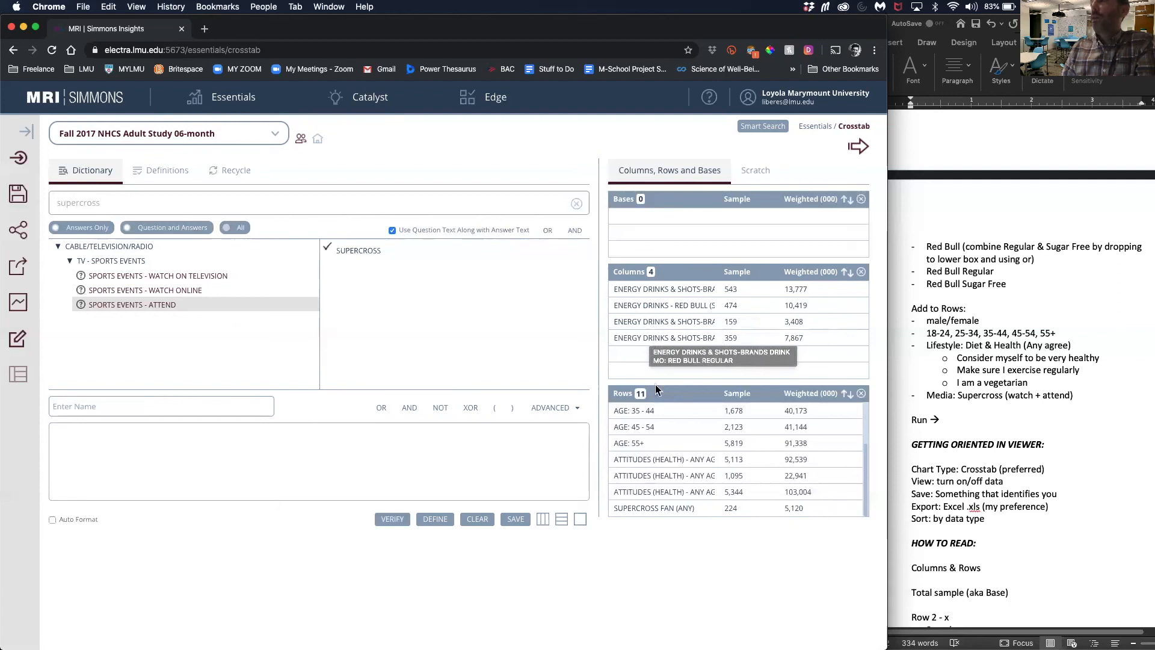
scroll(653, 409, "up", 3)
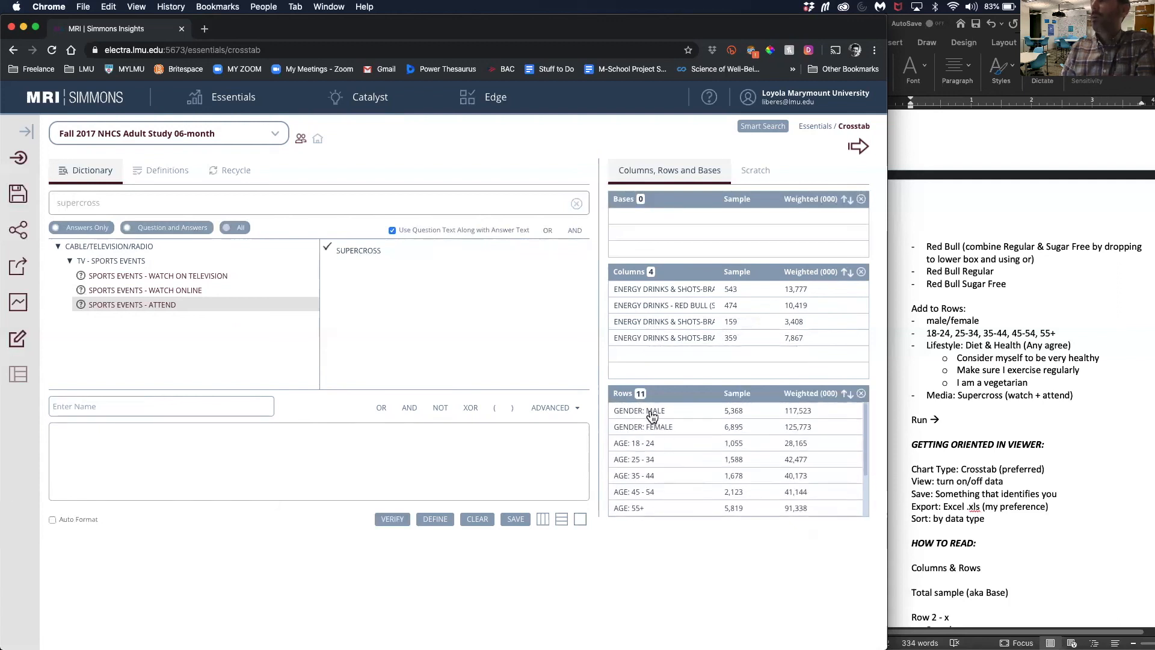
scroll(657, 463, "down", 4)
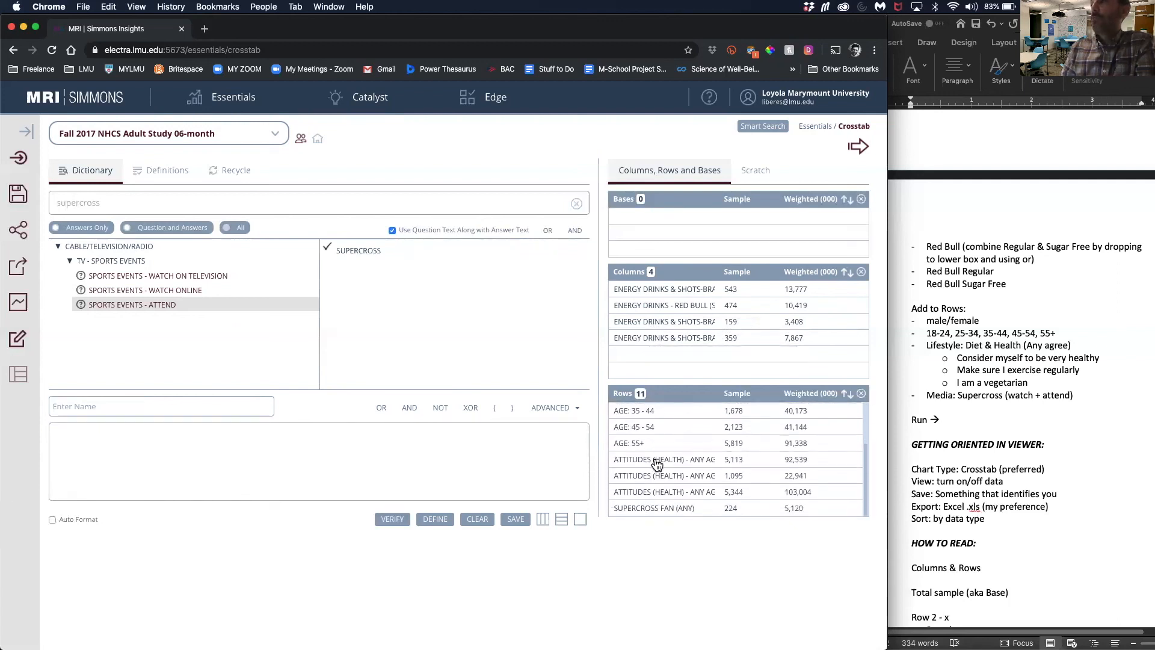